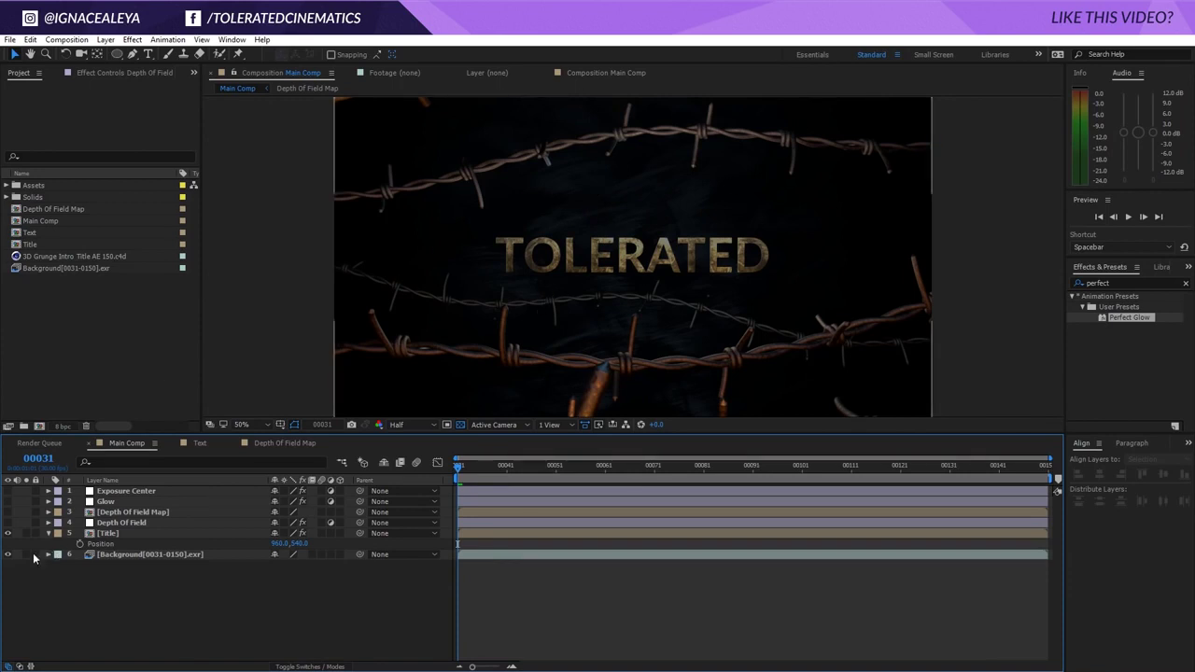
{"action": "left_click", "coordinate": [7, 523]}
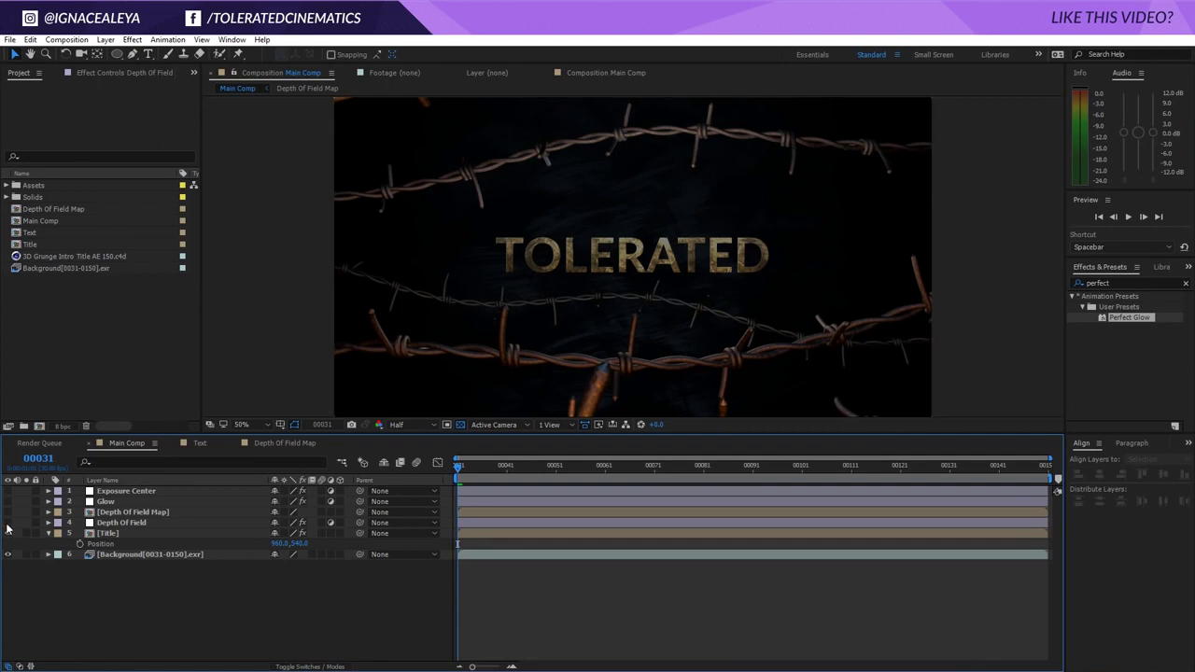
{"action": "left_click", "coordinate": [128, 520]}
{"action": "left_click", "coordinate": [536, 587]}
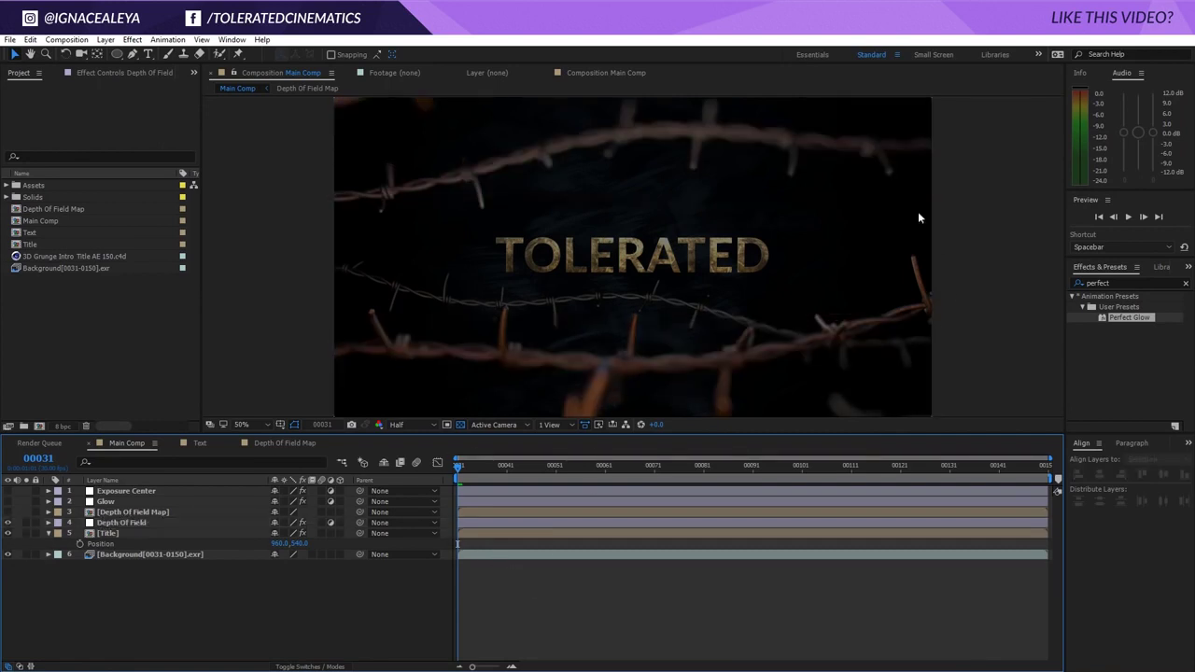
{"action": "left_click", "coordinate": [8, 523]}
{"action": "left_click", "coordinate": [7, 522]}
{"action": "left_click", "coordinate": [7, 523]}
{"action": "left_click", "coordinate": [8, 523]}
{"action": "left_click", "coordinate": [7, 523]}
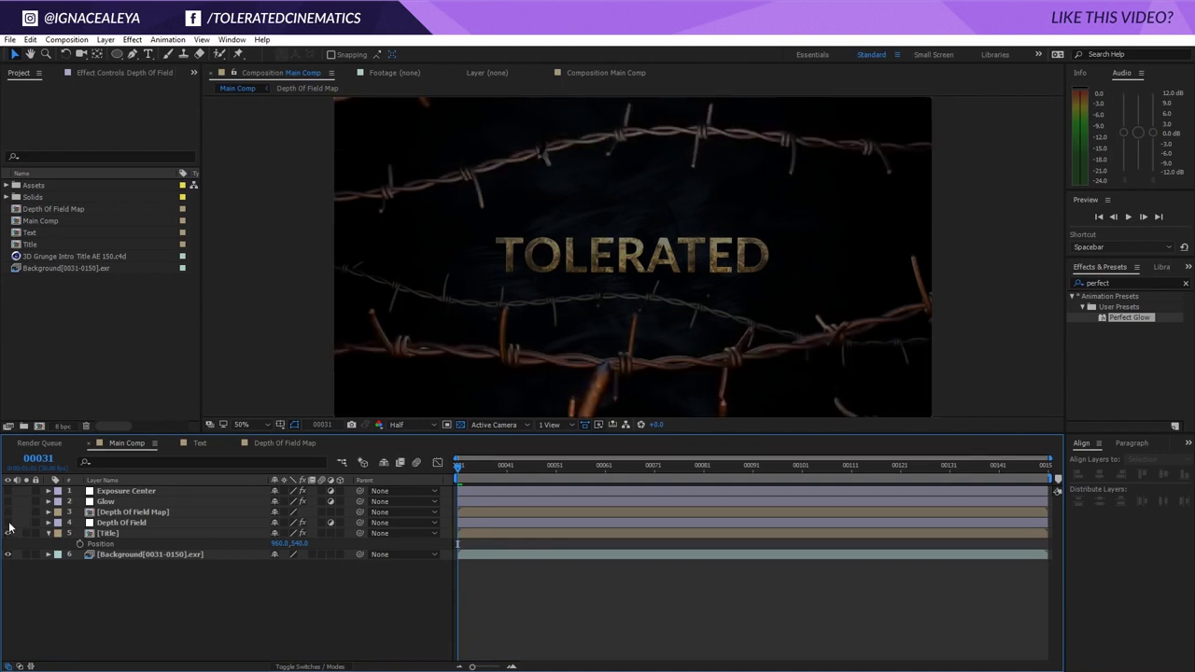
{"action": "left_click", "coordinate": [8, 523]}
{"action": "left_click", "coordinate": [7, 523]}
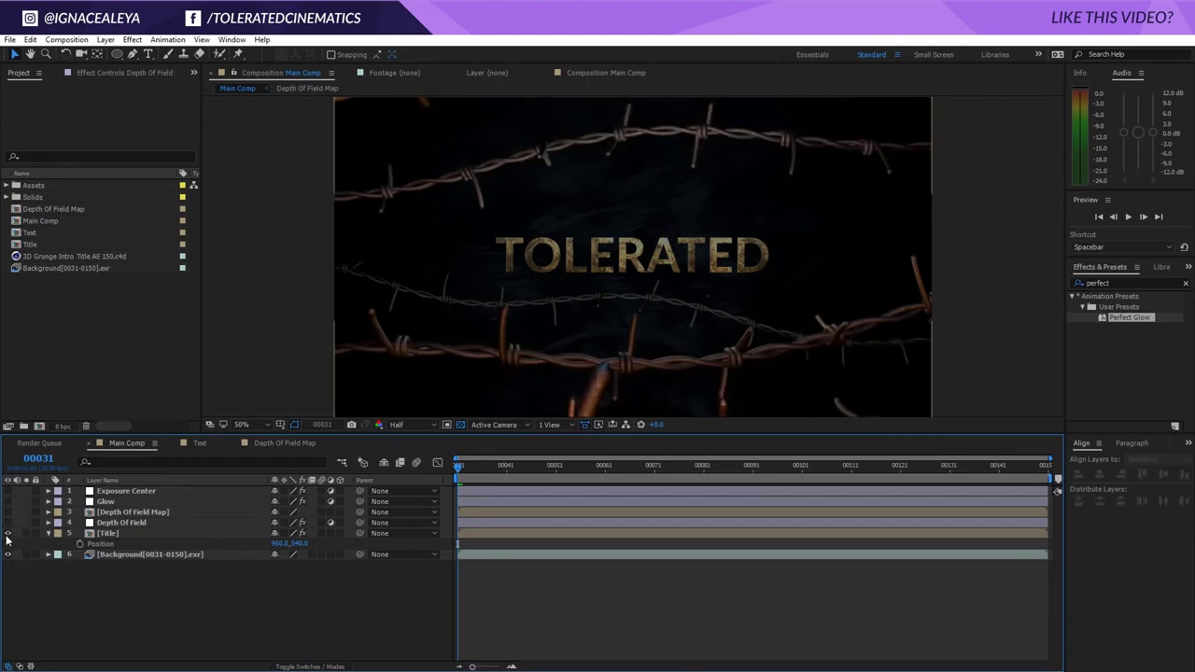
{"action": "left_click", "coordinate": [8, 523]}
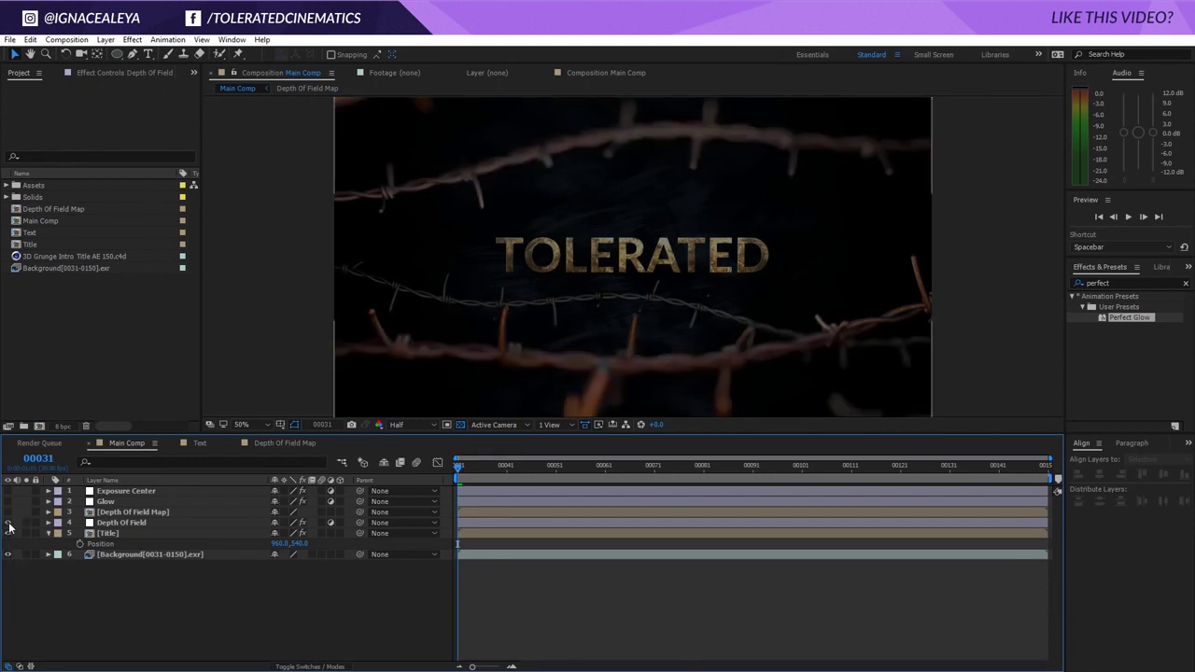
{"action": "left_click", "coordinate": [7, 523]}
Step: Add a new adjustment layer and name it 'Depth Of Field'
{"action": "right_click", "coordinate": [121, 591]}
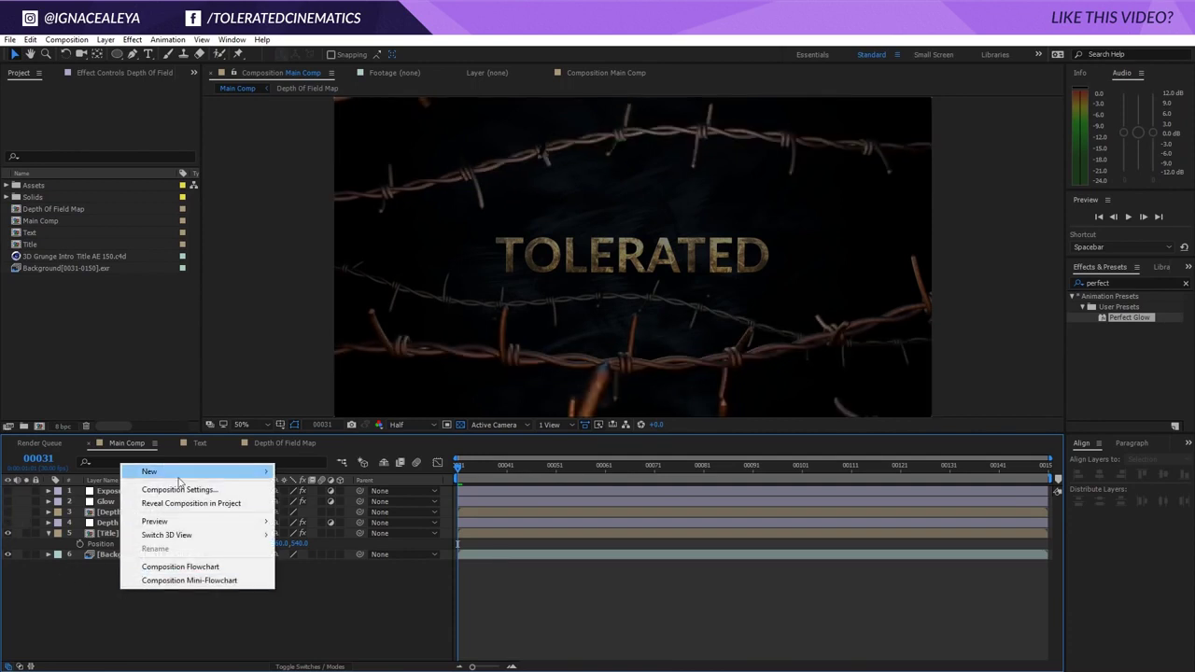
{"action": "mouse_move", "coordinate": [179, 474]}
{"action": "left_click", "coordinate": [314, 570]}
{"action": "key", "text": "Return"}
{"action": "type", "text": "Depth Of"}
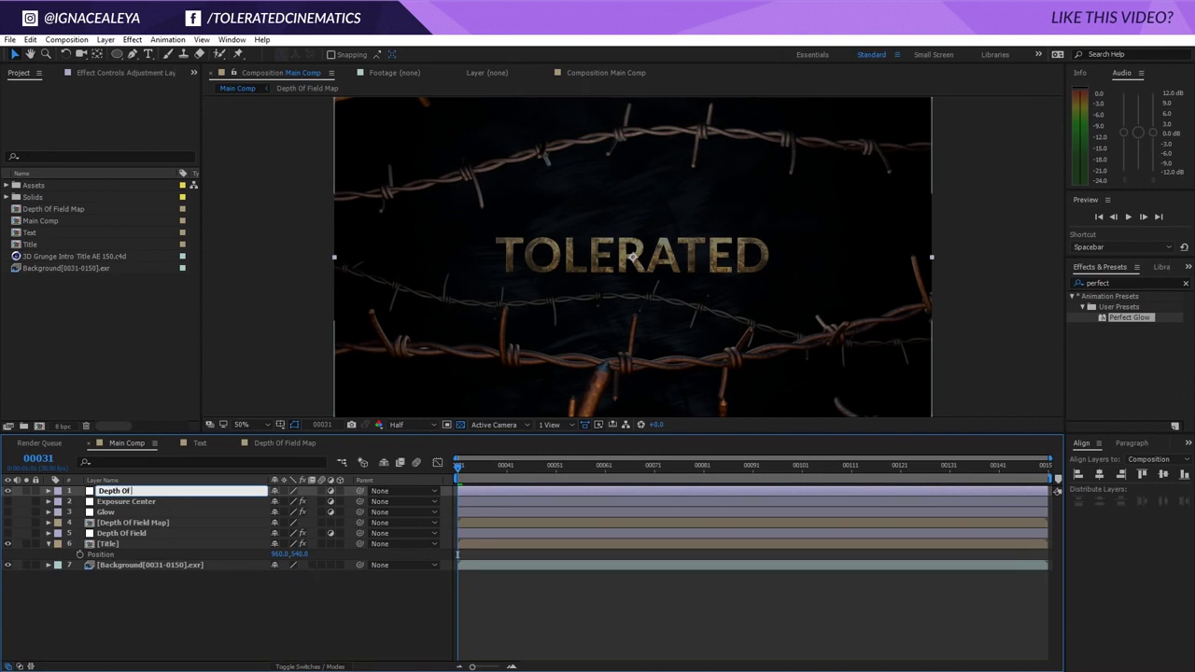
{"action": "type", "text": " Field"}
{"action": "key", "text": "Return"}
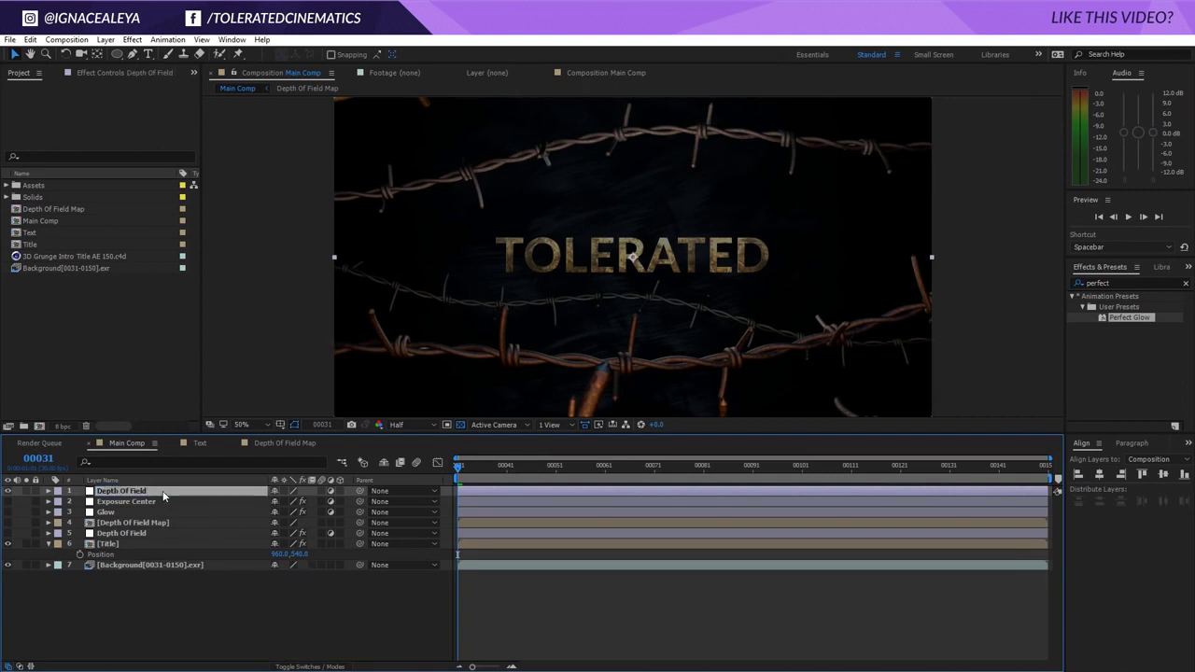
Step: Apply Camera Lens Blur with a Pentagon iris, radius 30, and Repeat Edge Pixels enabled
{"action": "left_click", "coordinate": [131, 39]}
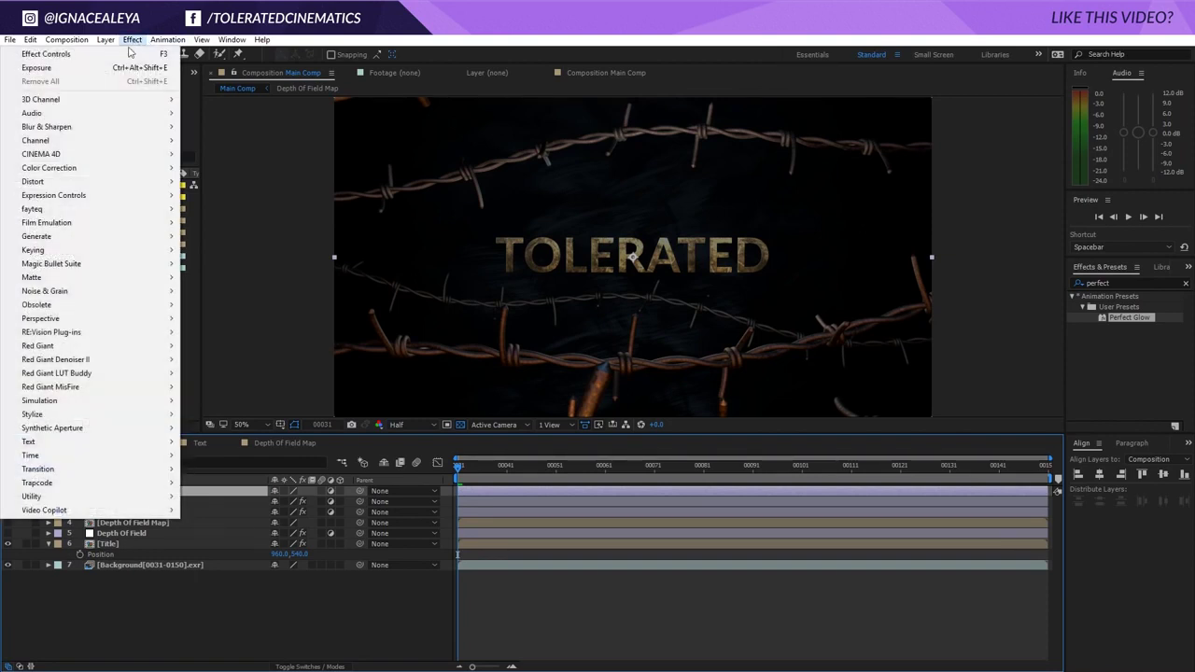
{"action": "mouse_move", "coordinate": [93, 126]}
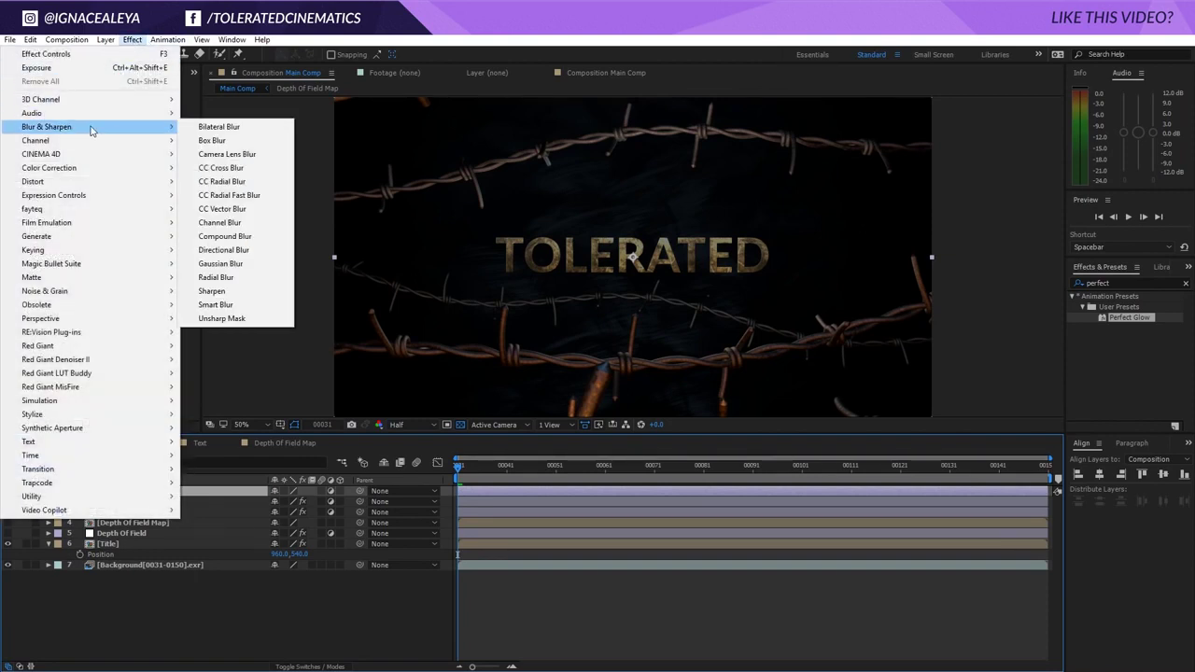
{"action": "left_click", "coordinate": [256, 156]}
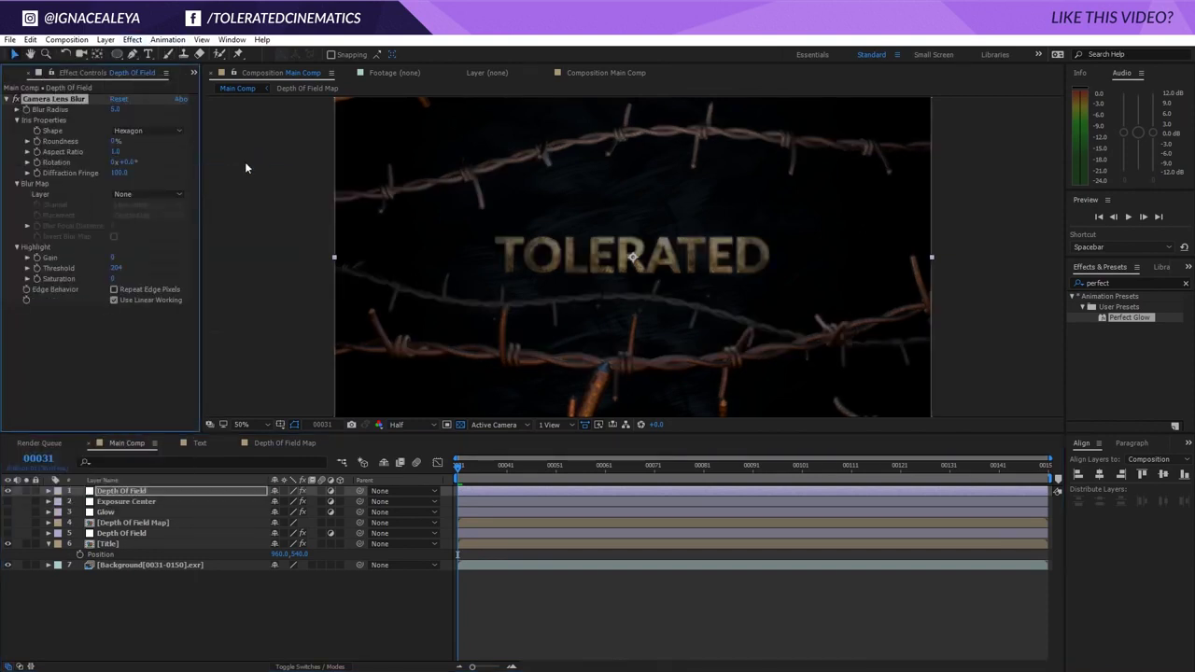
{"action": "left_click", "coordinate": [127, 131]}
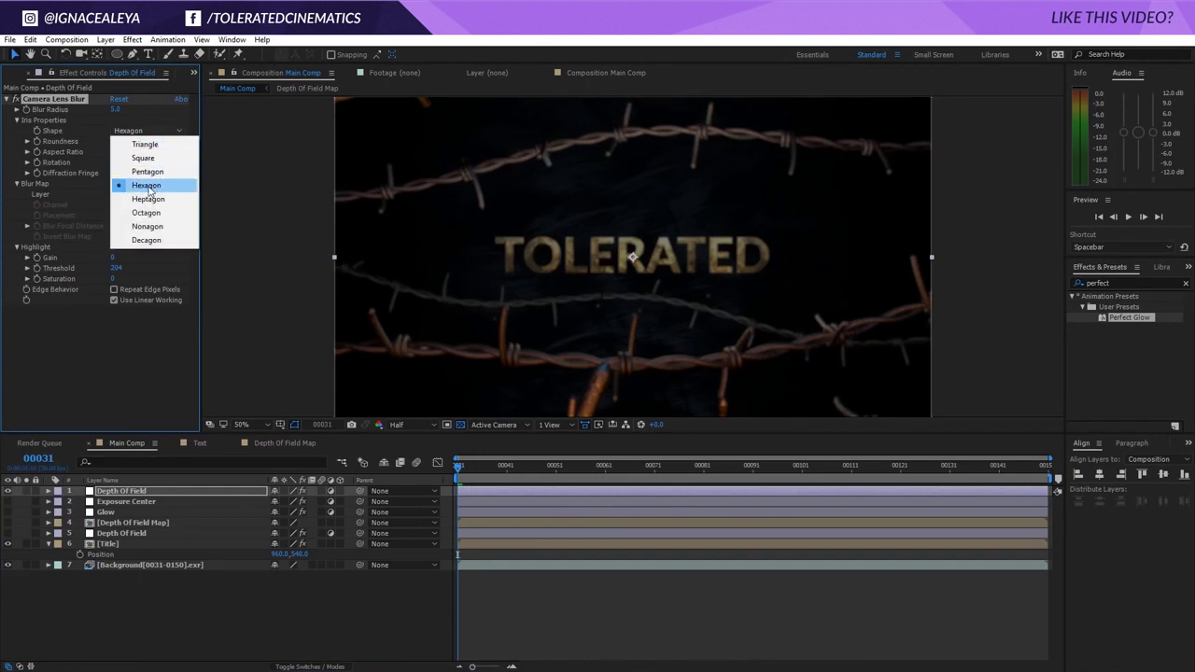
{"action": "left_click", "coordinate": [152, 172]}
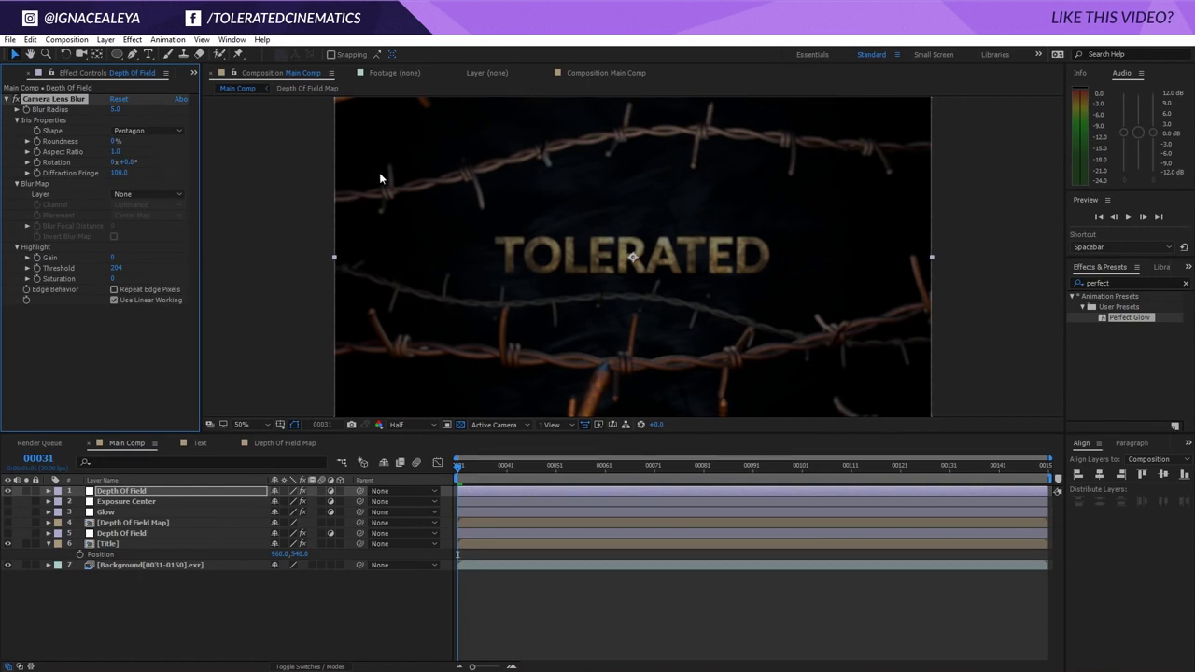
{"action": "left_click", "coordinate": [116, 109]}
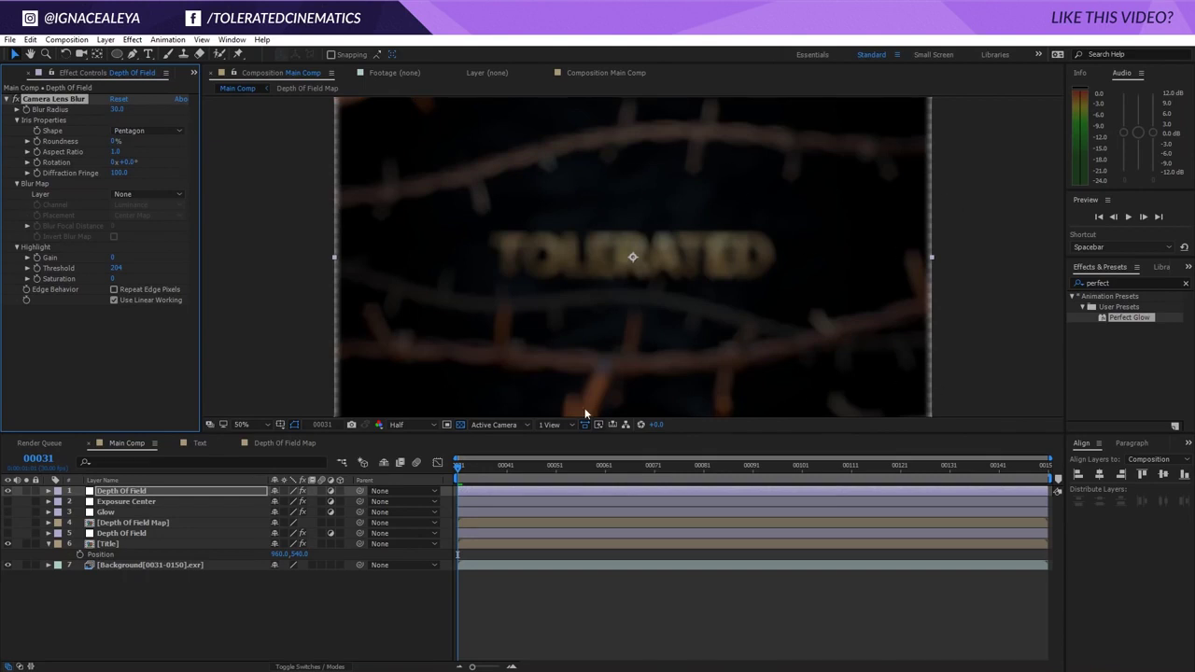
{"action": "left_click", "coordinate": [114, 290]}
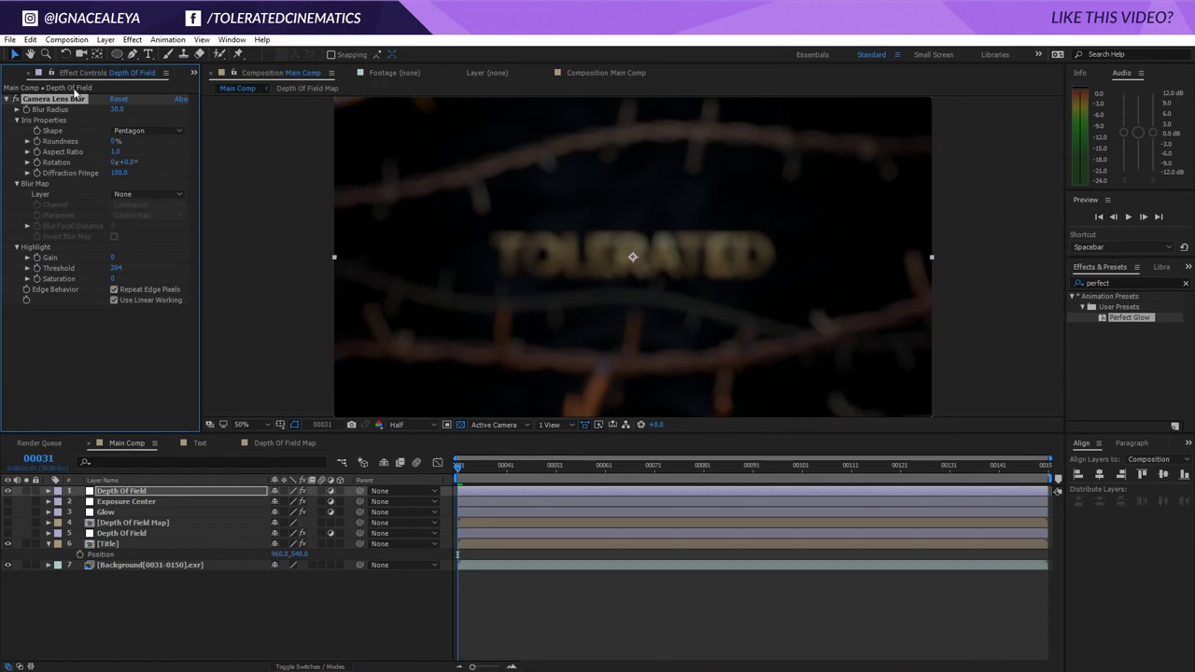
Step: Add a rectangle mask squeezed to a band around the title, set to Subtract
{"action": "left_click", "coordinate": [116, 53]}
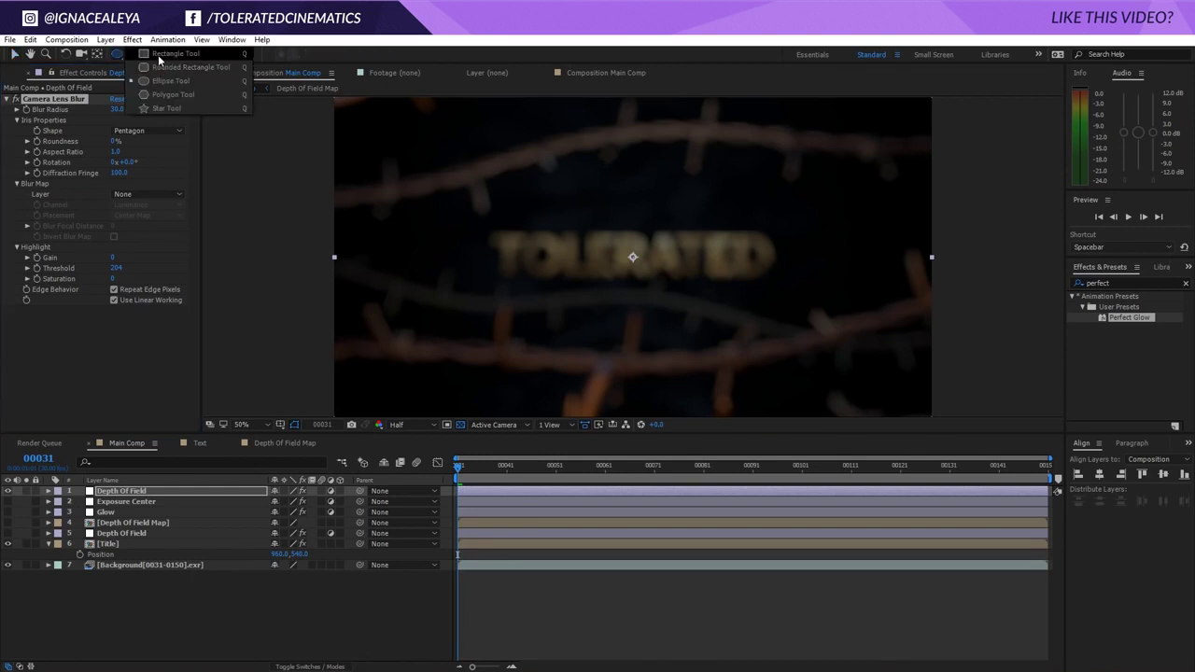
{"action": "left_click", "coordinate": [159, 54]}
{"action": "double_click", "coordinate": [117, 53]}
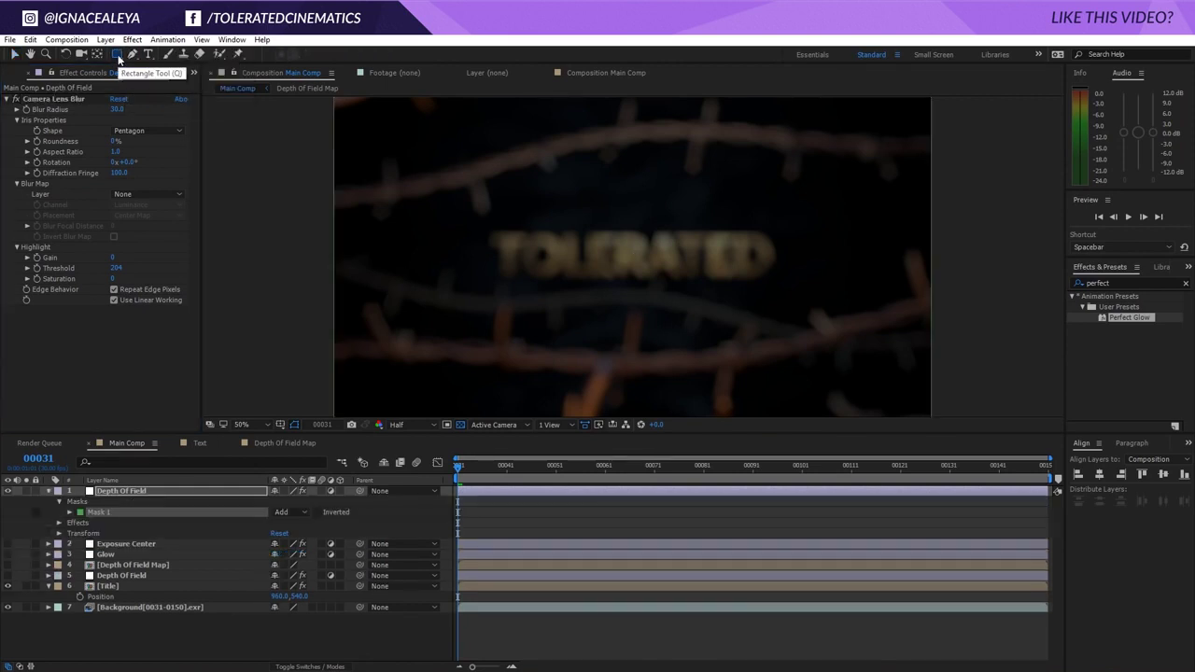
{"action": "key", "text": "v"}
{"action": "key", "text": "comma"}
{"action": "key", "text": "comma"}
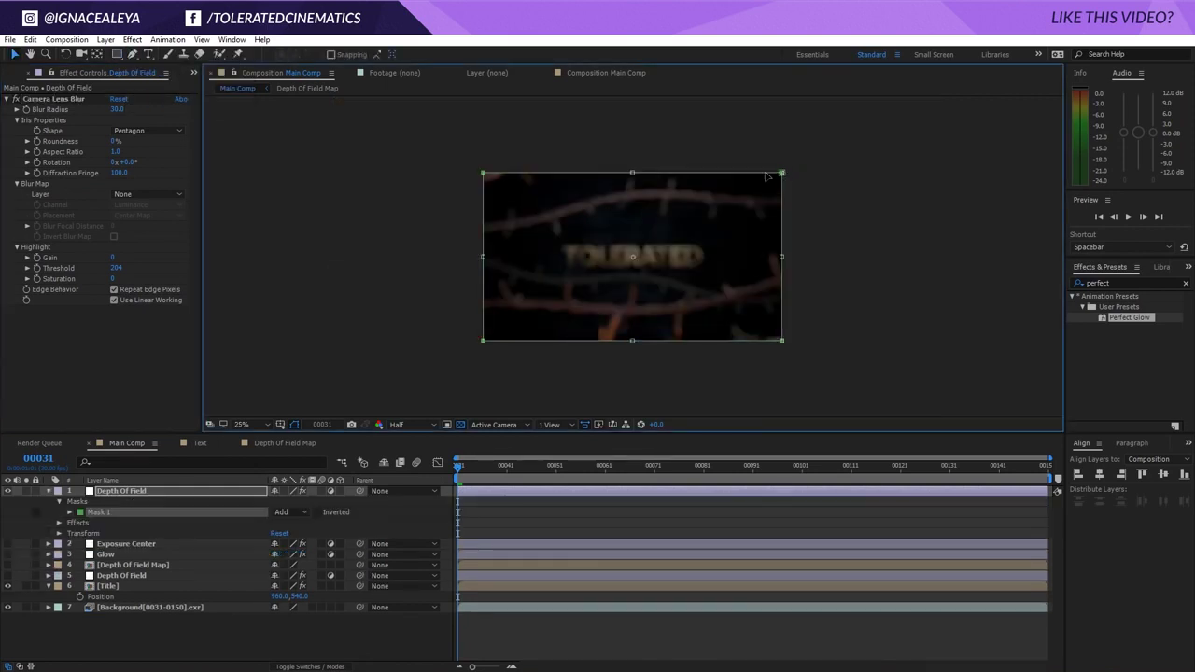
{"action": "left_click_drag", "start_coordinate": [633, 172], "coordinate": [625, 235]}
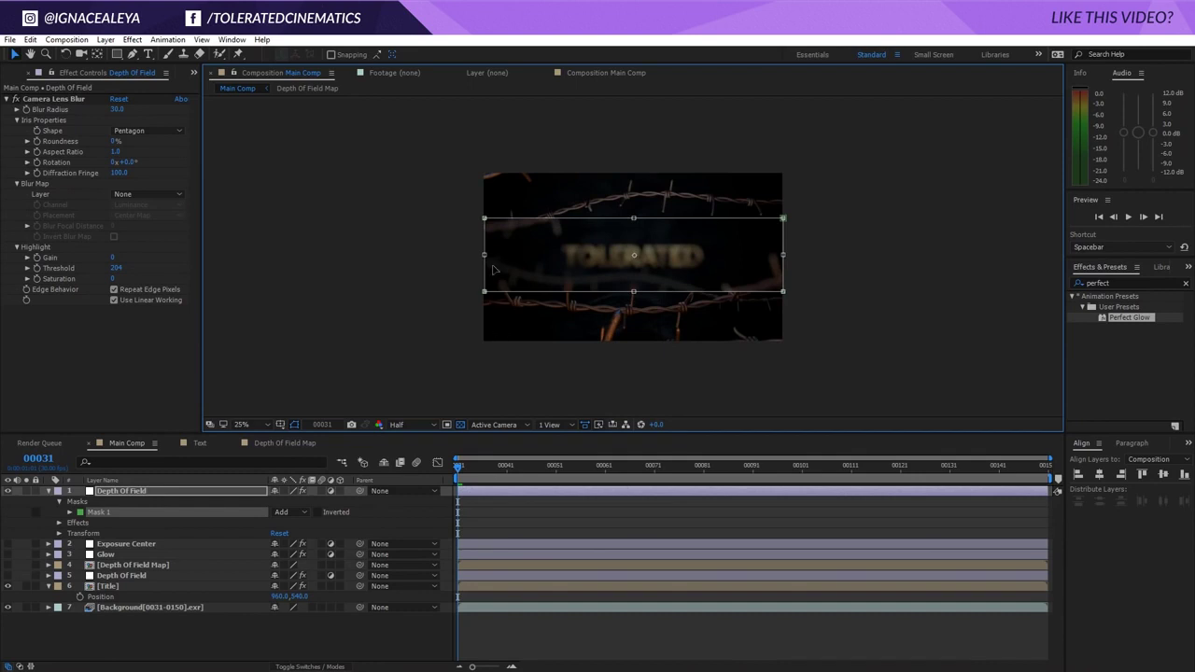
{"action": "left_click", "coordinate": [292, 511]}
{"action": "left_click", "coordinate": [309, 555]}
Step: Feather the trial mask to 273, judge the result, then delete Mask 1
{"action": "scroll", "coordinate": [524, 368], "scroll_direction": "up", "scroll_amount": 2}
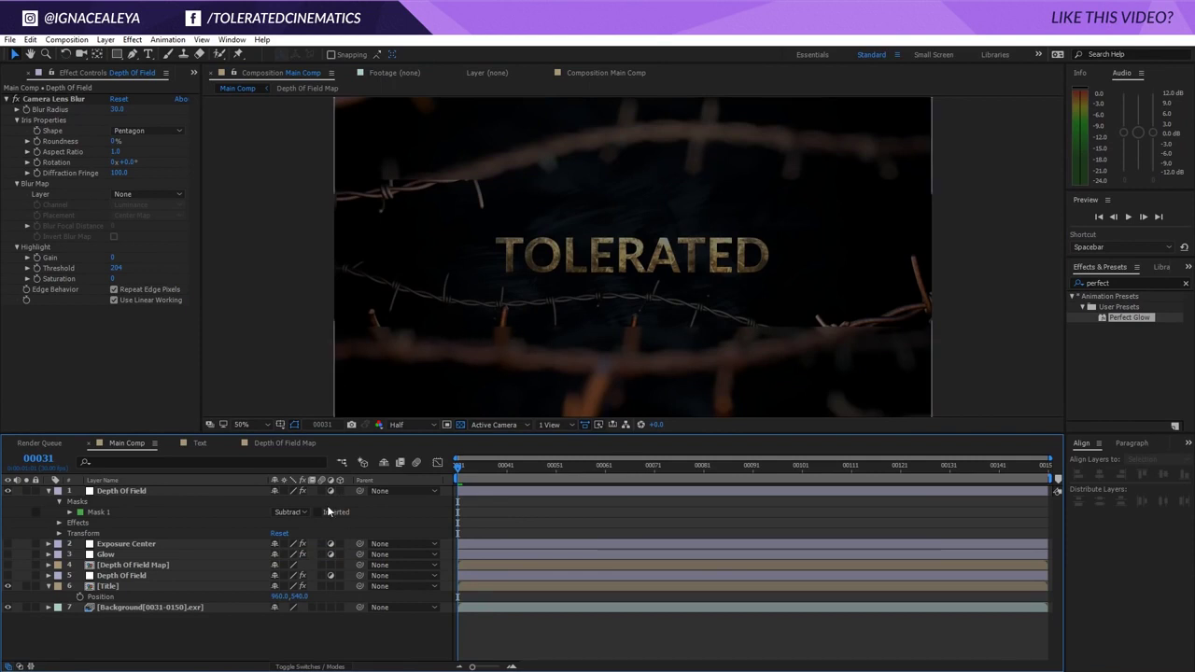
{"action": "left_click", "coordinate": [247, 491]}
{"action": "key", "text": "f"}
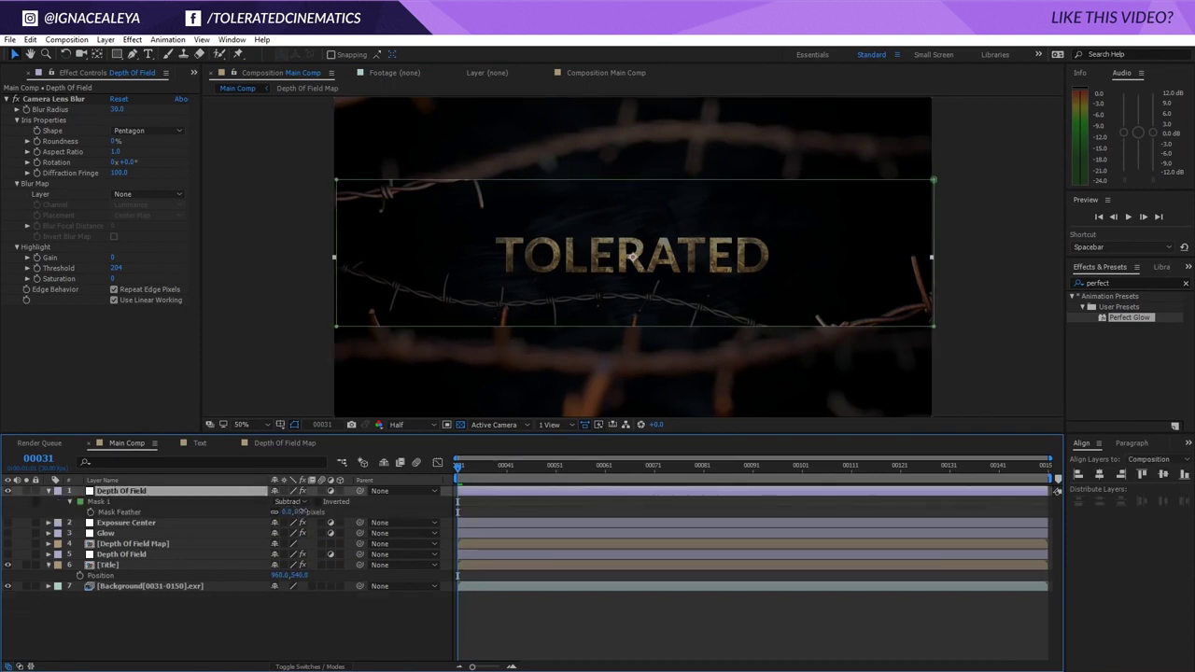
{"action": "left_click_drag", "start_coordinate": [289, 511], "coordinate": [530, 506]}
{"action": "left_click", "coordinate": [523, 508]}
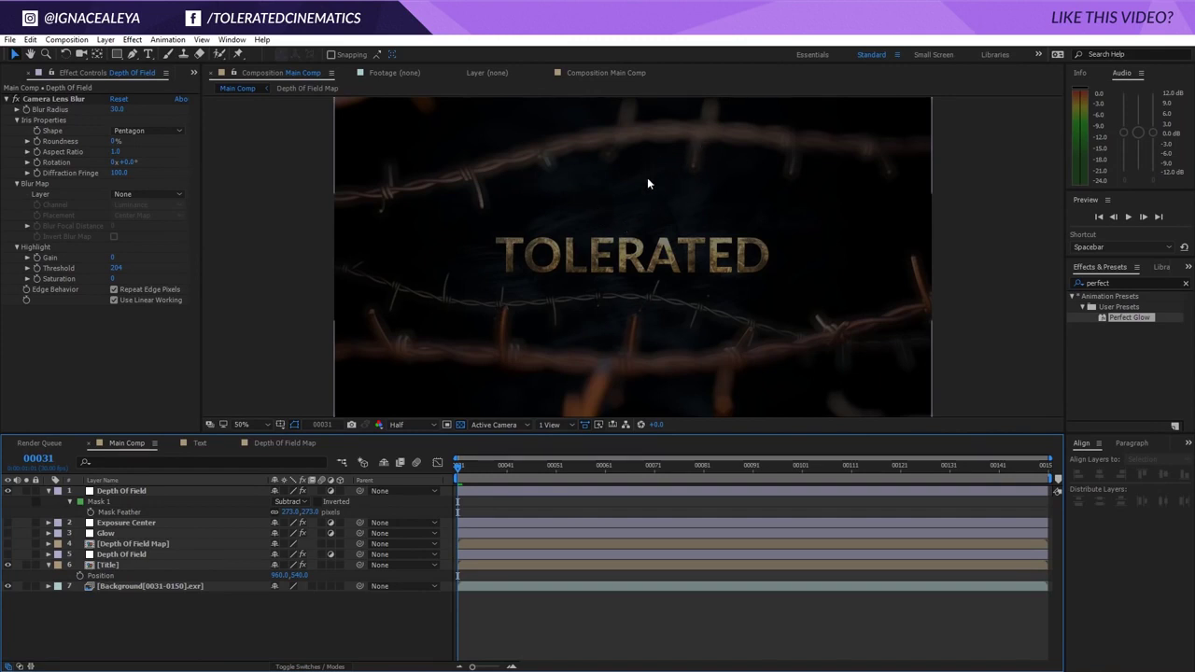
{"action": "left_click", "coordinate": [114, 501]}
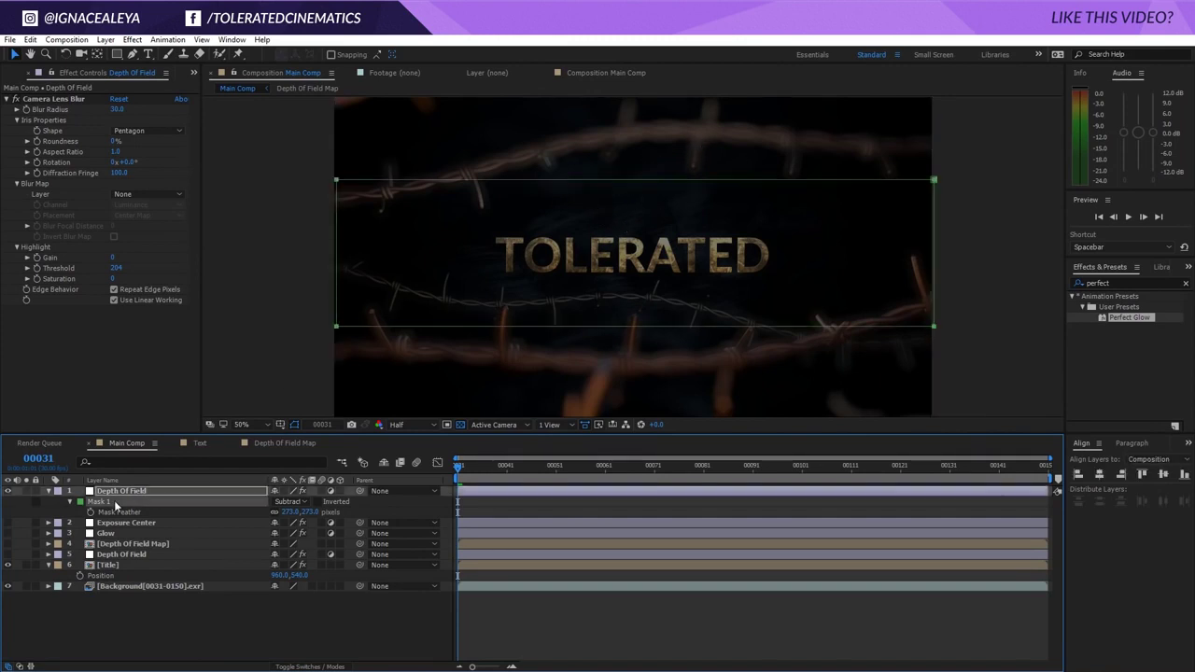
{"action": "key", "text": "Delete"}
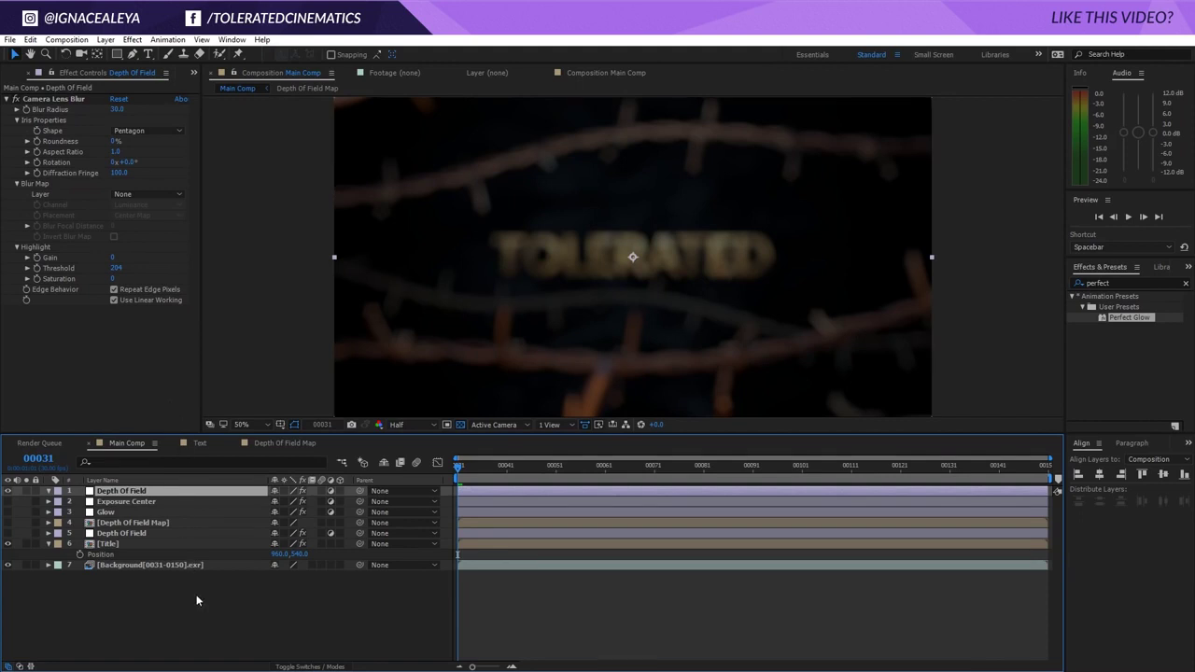
Step: Start a new solid layer and set its colour to black
{"action": "left_click", "coordinate": [106, 39]}
{"action": "mouse_move", "coordinate": [37, 53]}
{"action": "left_click", "coordinate": [288, 71]}
{"action": "left_click", "coordinate": [949, 530]}
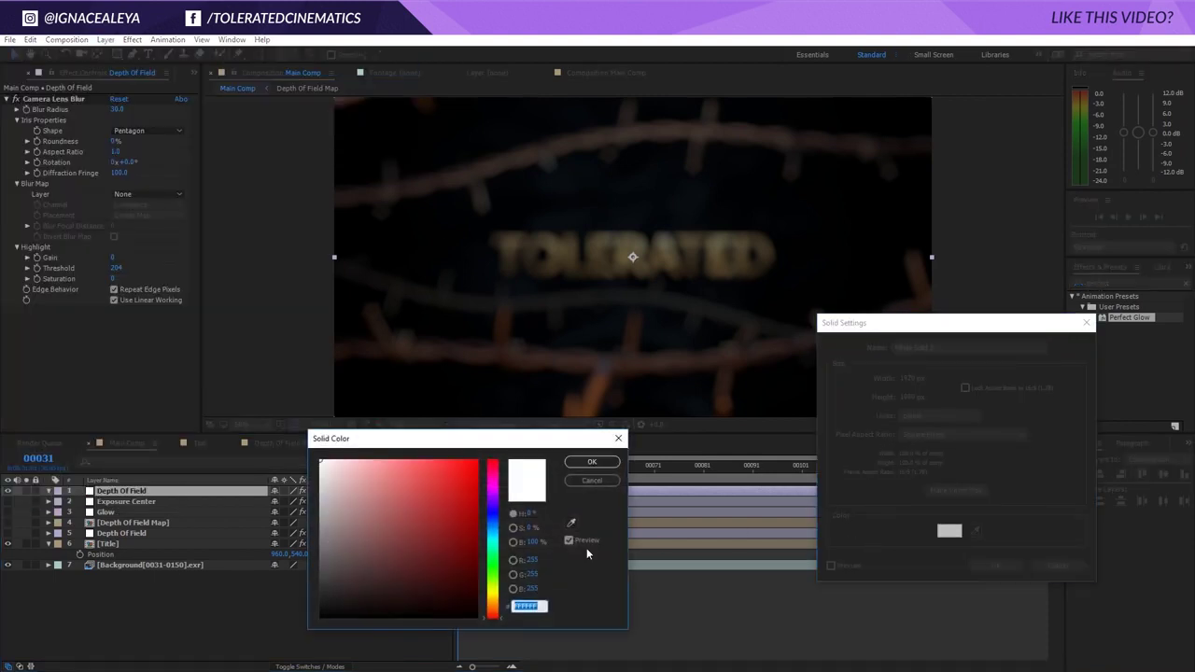
{"action": "left_click_drag", "start_coordinate": [434, 561], "coordinate": [171, 608]}
{"action": "left_click", "coordinate": [592, 462]}
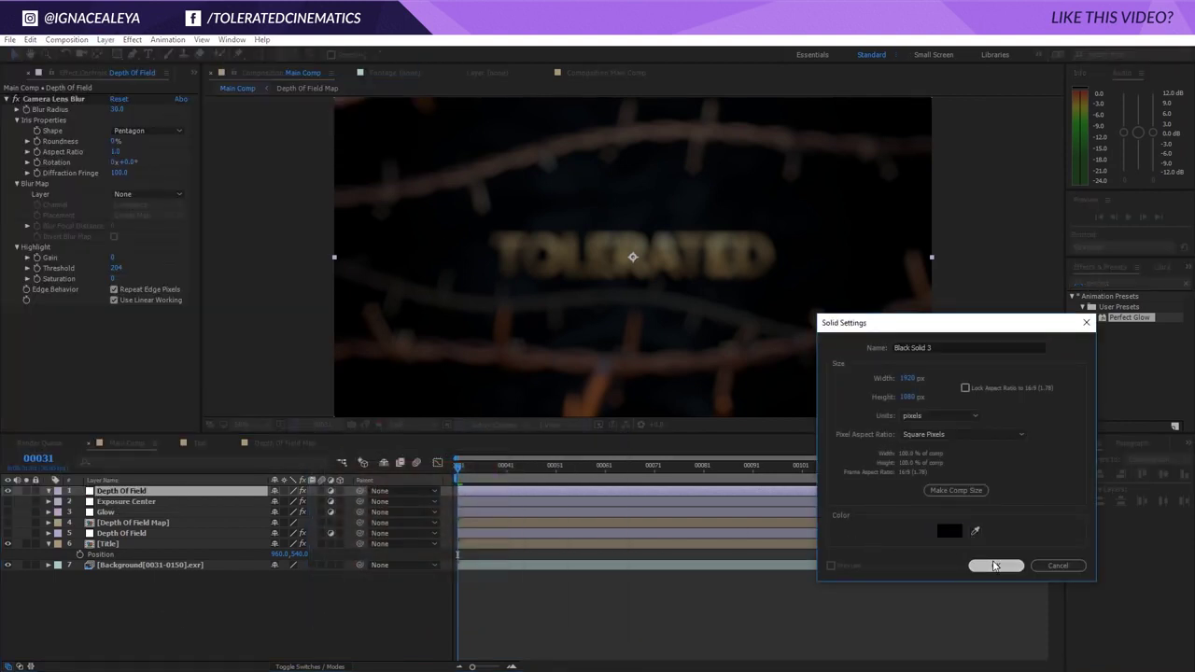
Step: Create the black solid, then add a 1920×1080 white solid with colour ffffff
{"action": "left_click", "coordinate": [995, 565]}
{"action": "left_click", "coordinate": [106, 39]}
{"action": "mouse_move", "coordinate": [189, 58]}
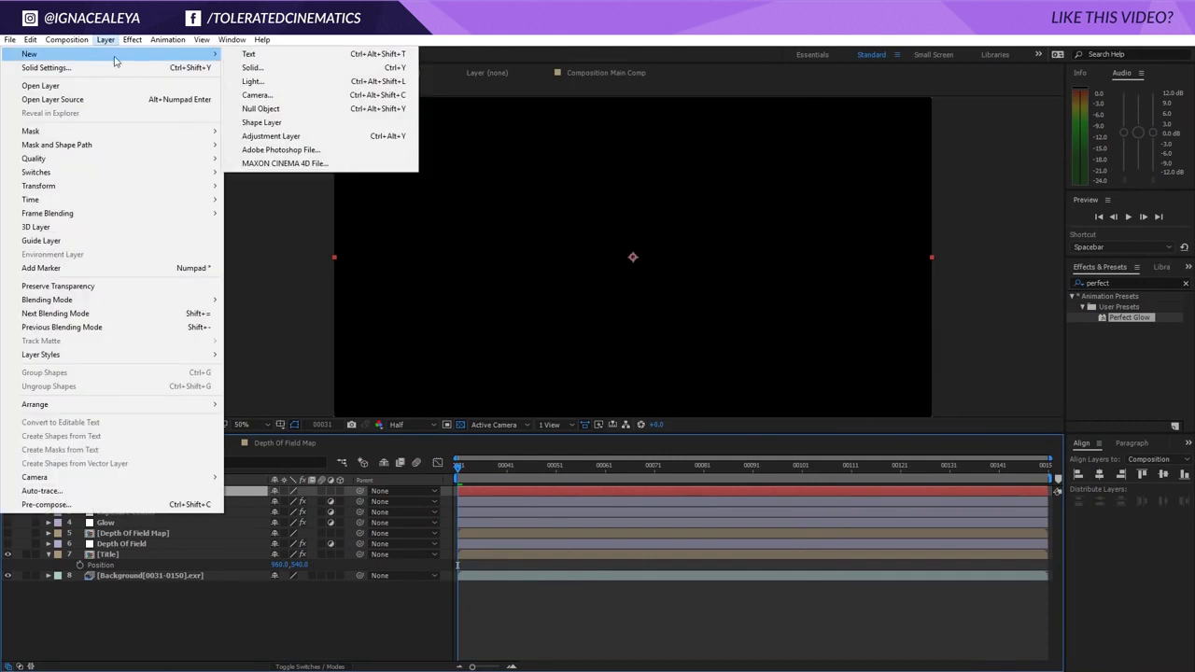
{"action": "left_click", "coordinate": [252, 67]}
{"action": "left_click", "coordinate": [949, 530]}
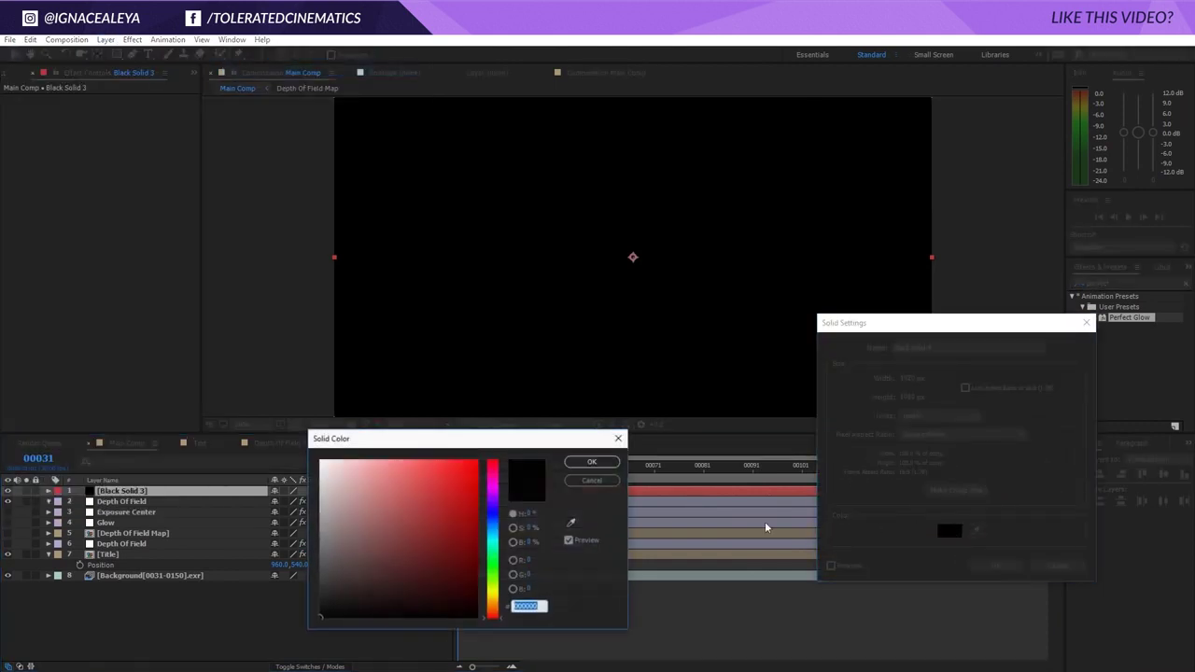
{"action": "type", "text": "ffffff"}
{"action": "left_click", "coordinate": [592, 463]}
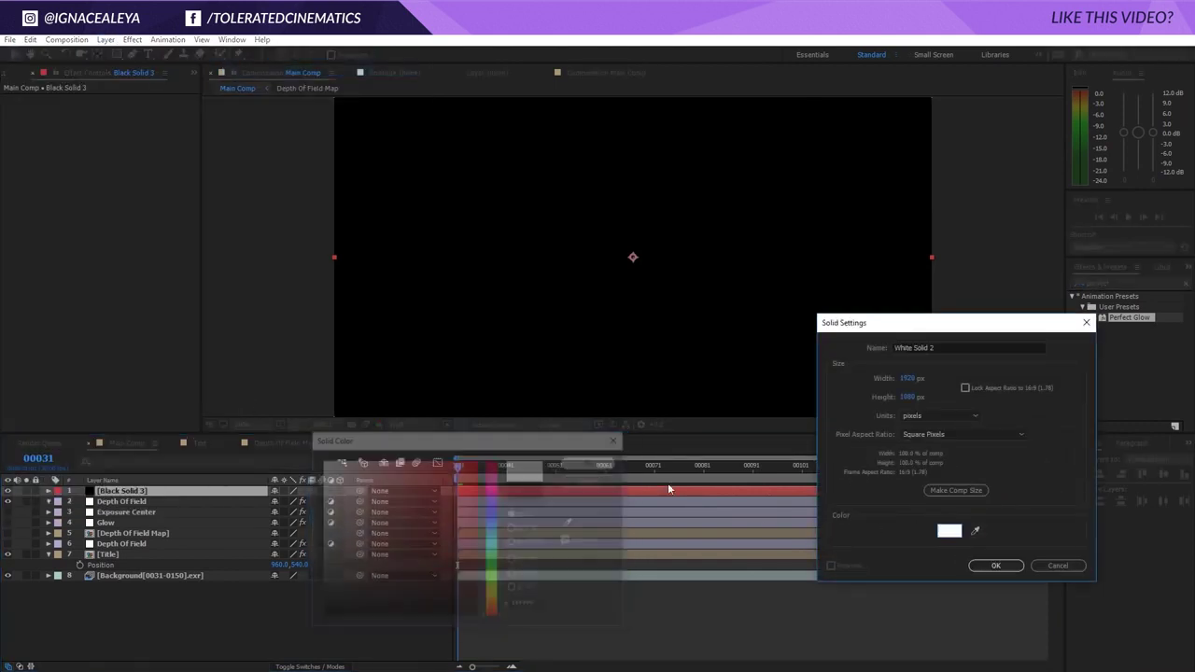
{"action": "left_click", "coordinate": [995, 565]}
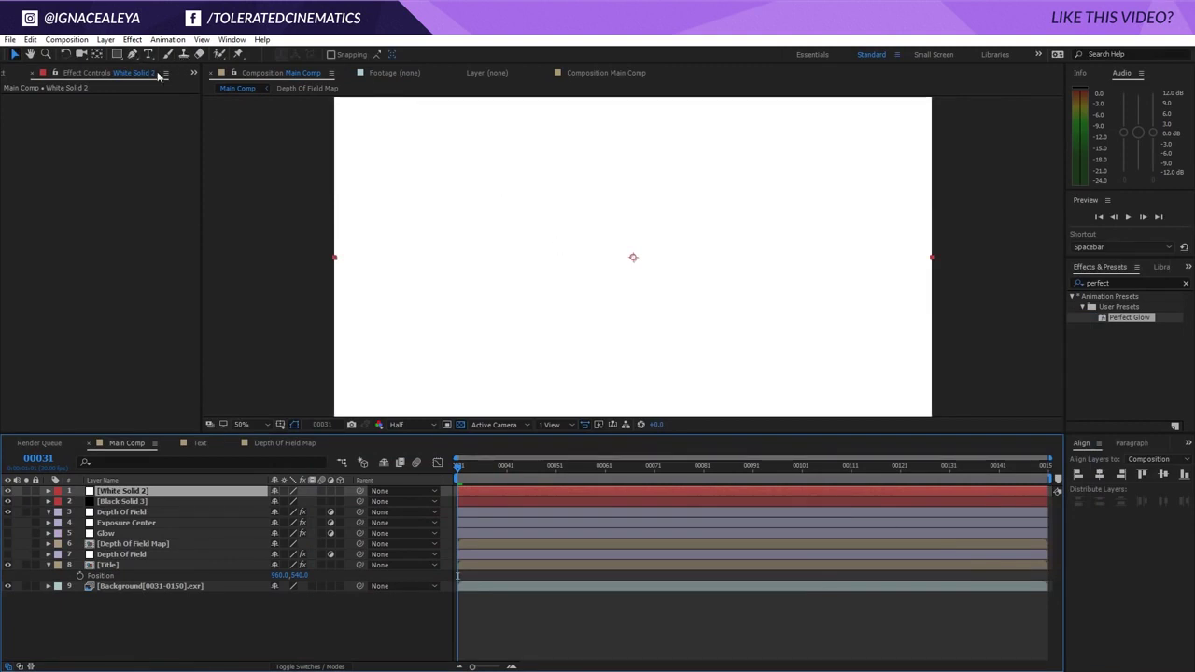
Step: Add a rectangle mask to White Solid 2, shrink it to a middle band, and set it to Subtract
{"action": "left_click", "coordinate": [117, 54]}
{"action": "double_click", "coordinate": [117, 54]}
{"action": "key", "text": "comma"}
{"action": "key", "text": "comma"}
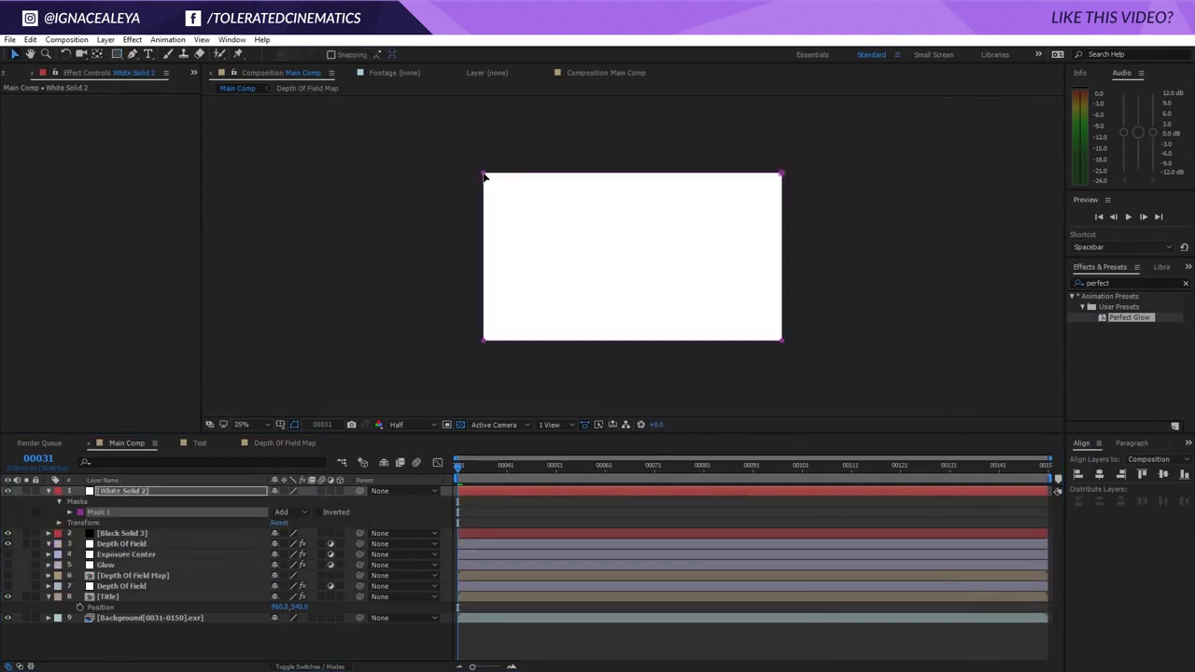
{"action": "left_click", "coordinate": [485, 177]}
{"action": "left_click_drag", "start_coordinate": [634, 171], "coordinate": [632, 209]}
{"action": "left_click", "coordinate": [290, 512]}
{"action": "left_click", "coordinate": [305, 554]}
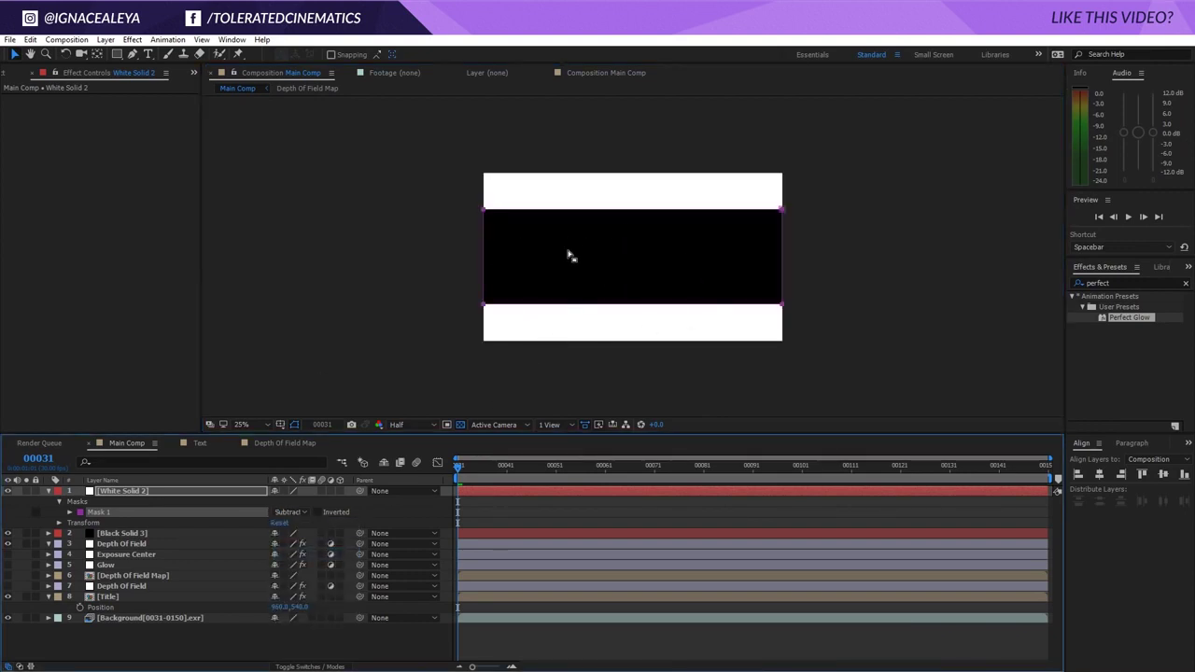
Step: Set the white solid's Mask 1 feather to 300 pixels
{"action": "key", "text": "f"}
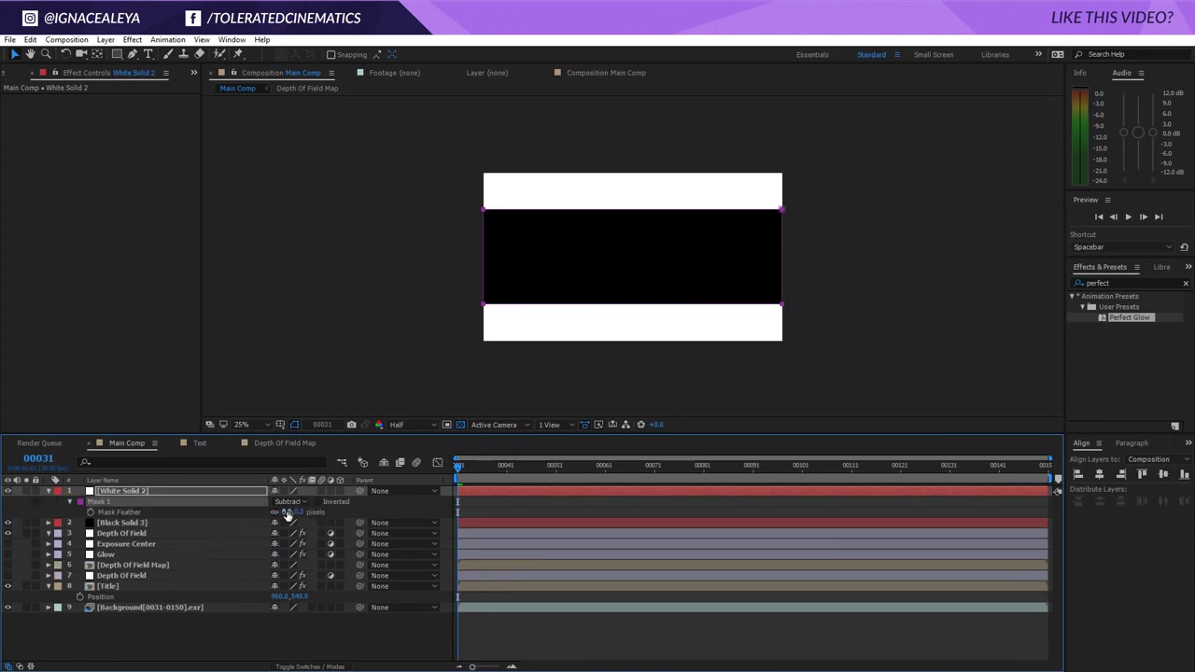
{"action": "left_click", "coordinate": [287, 512]}
{"action": "type", "text": "300"}
{"action": "key", "text": "Return"}
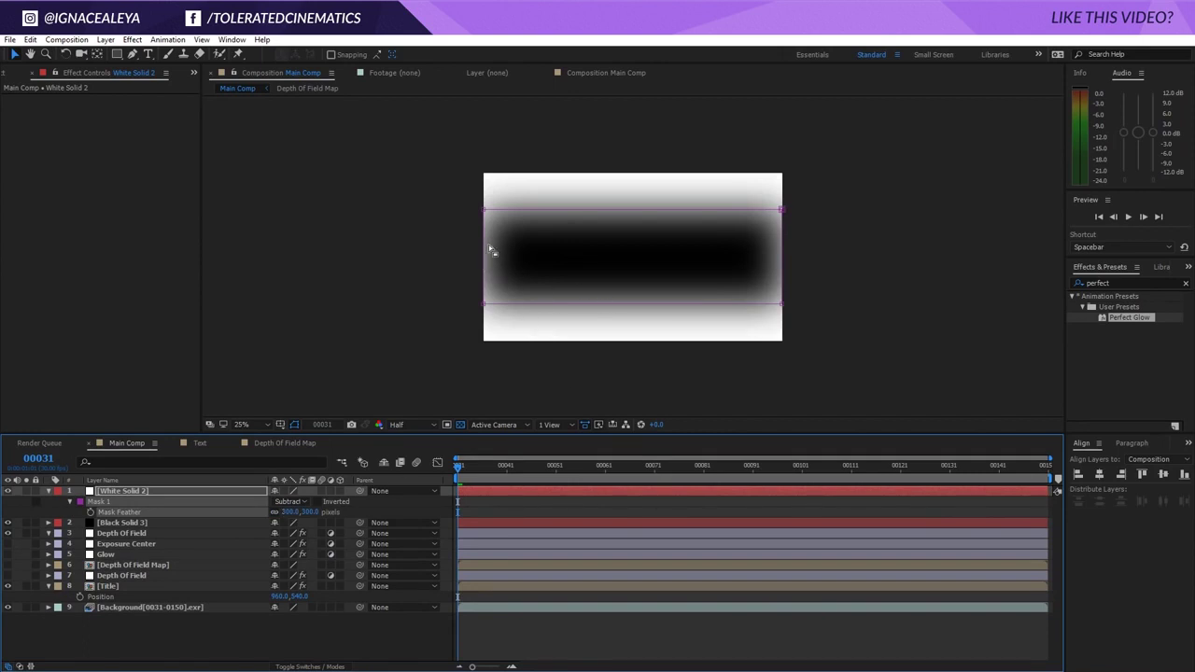
Step: Widen the mask beyond the frame edges, then select White Solid 2 and Black Solid 3
{"action": "double_click", "coordinate": [483, 306]}
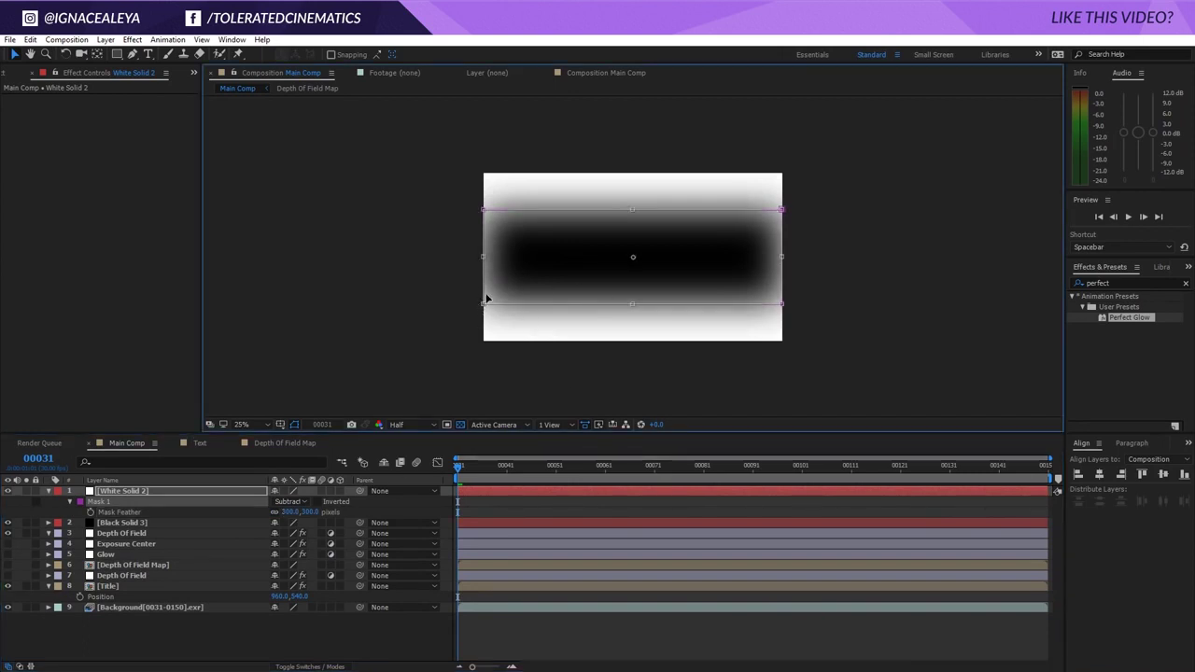
{"action": "left_click_drag", "start_coordinate": [482, 255], "coordinate": [392, 263]}
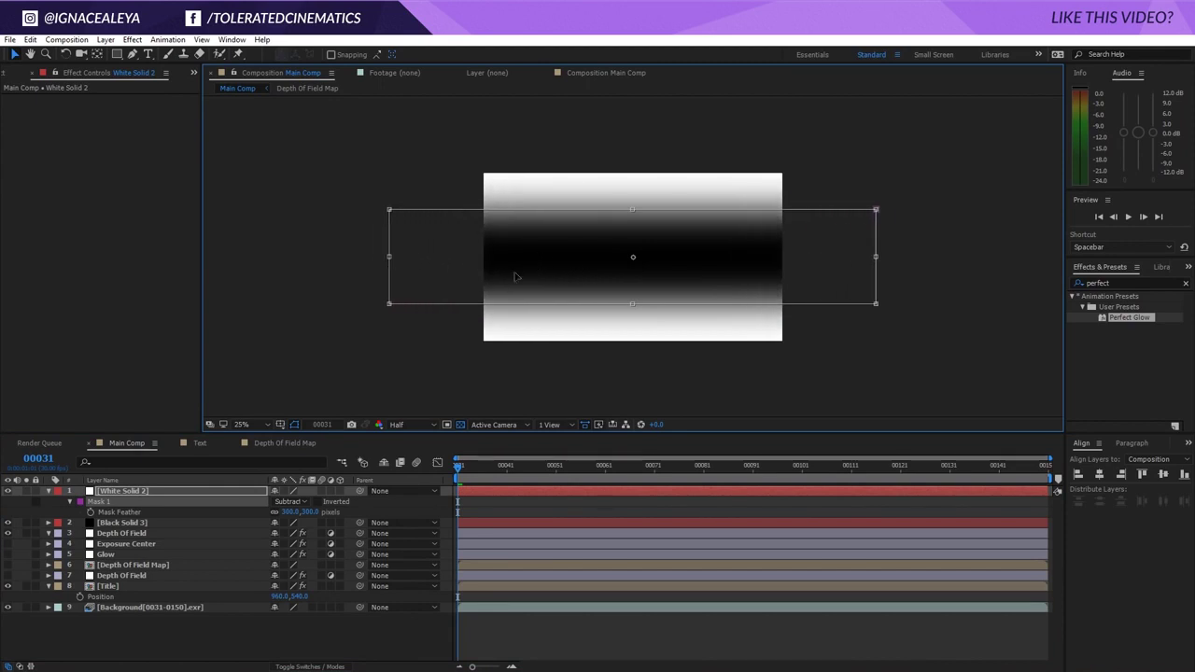
{"action": "double_click", "coordinate": [385, 353]}
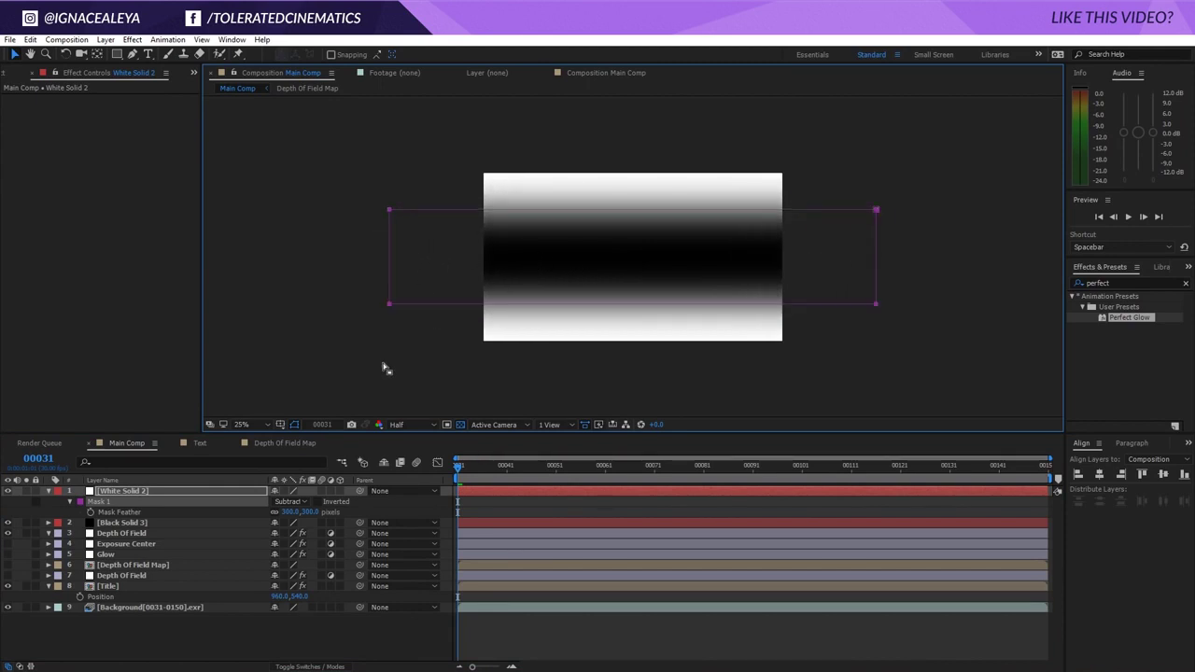
{"action": "left_click", "coordinate": [377, 369]}
{"action": "left_click", "coordinate": [375, 372]}
{"action": "left_click", "coordinate": [139, 490]}
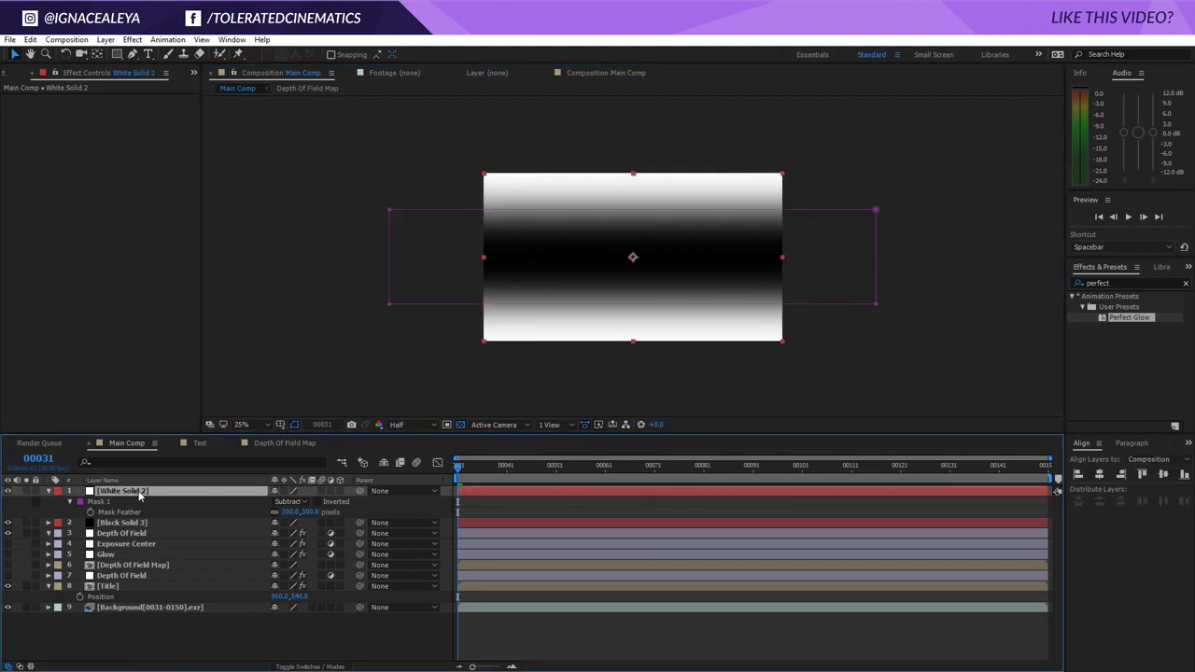
{"action": "left_click", "coordinate": [139, 525]}
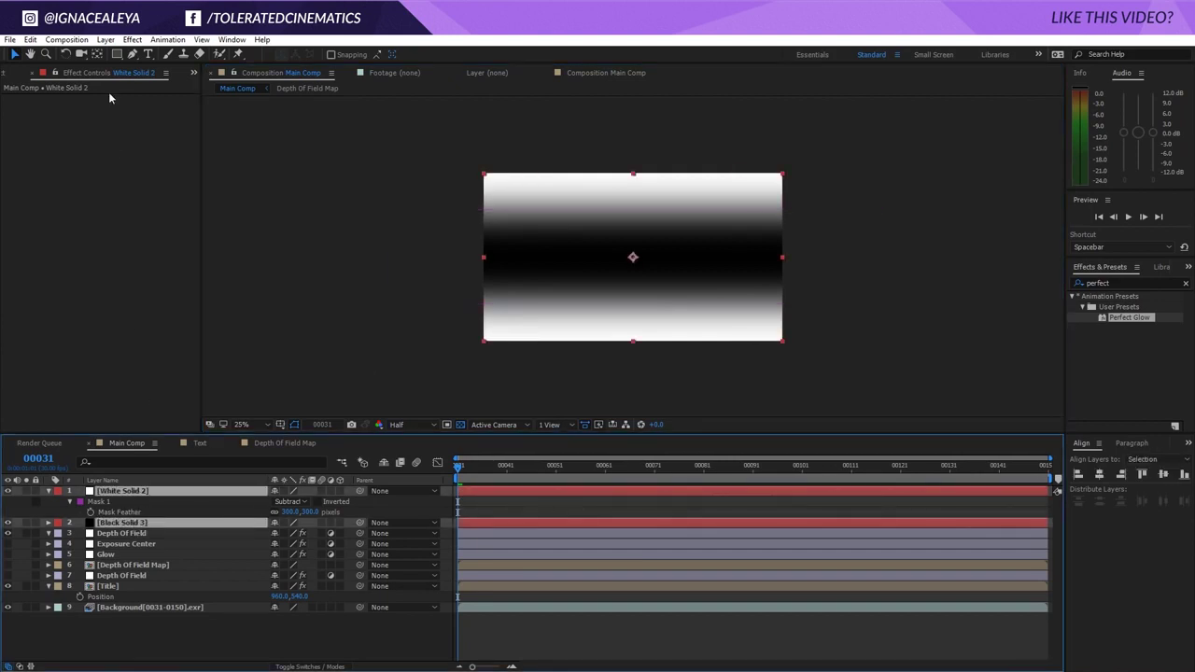
Step: Pre-compose White Solid 2 and Black Solid 3 into 'DOF Matte' and hide that layer
{"action": "left_click", "coordinate": [106, 39]}
{"action": "left_click", "coordinate": [123, 504]}
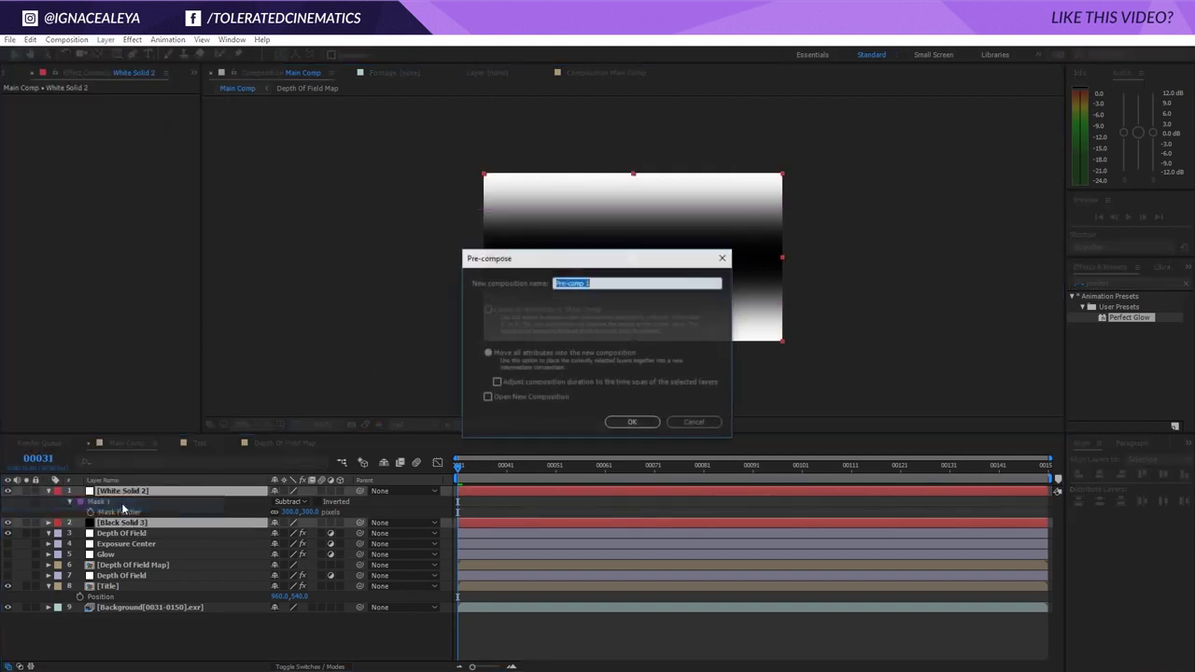
{"action": "type", "text": "DOF"}
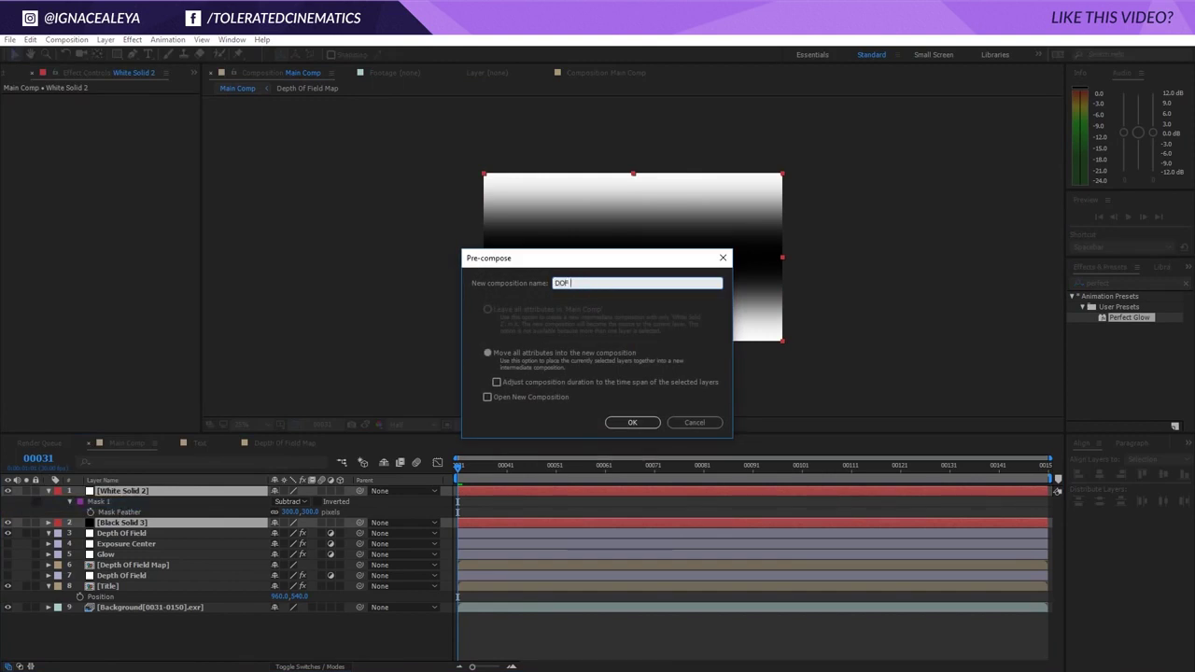
{"action": "type", "text": " Matte"}
{"action": "key", "text": "Return"}
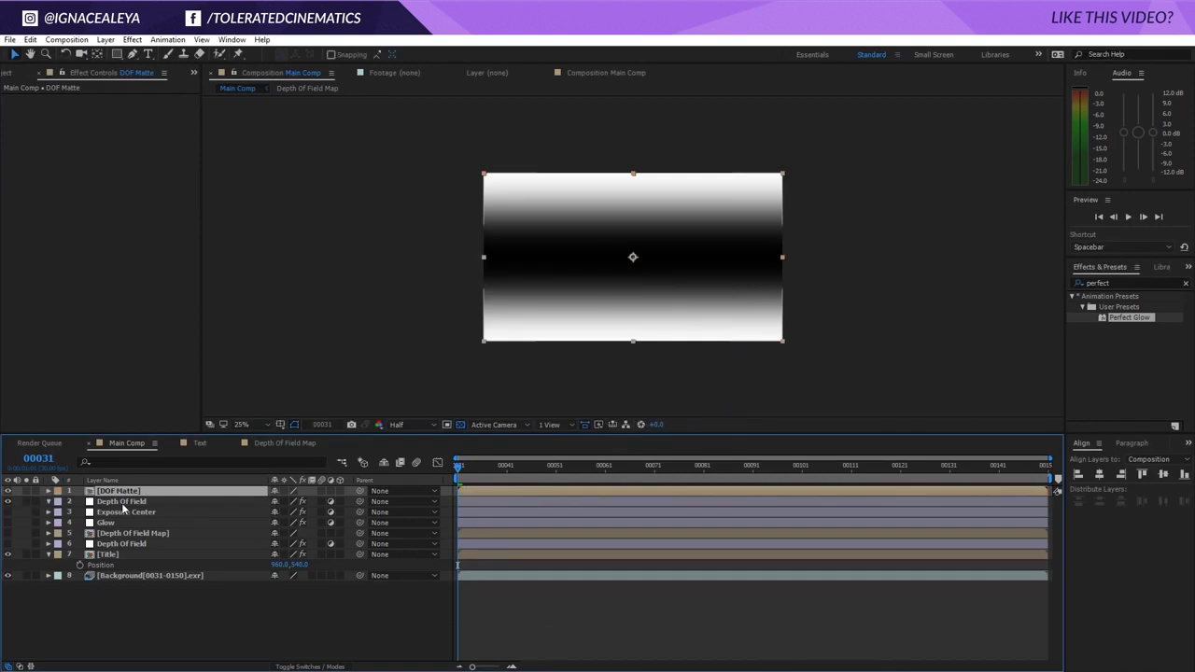
{"action": "left_click", "coordinate": [8, 491]}
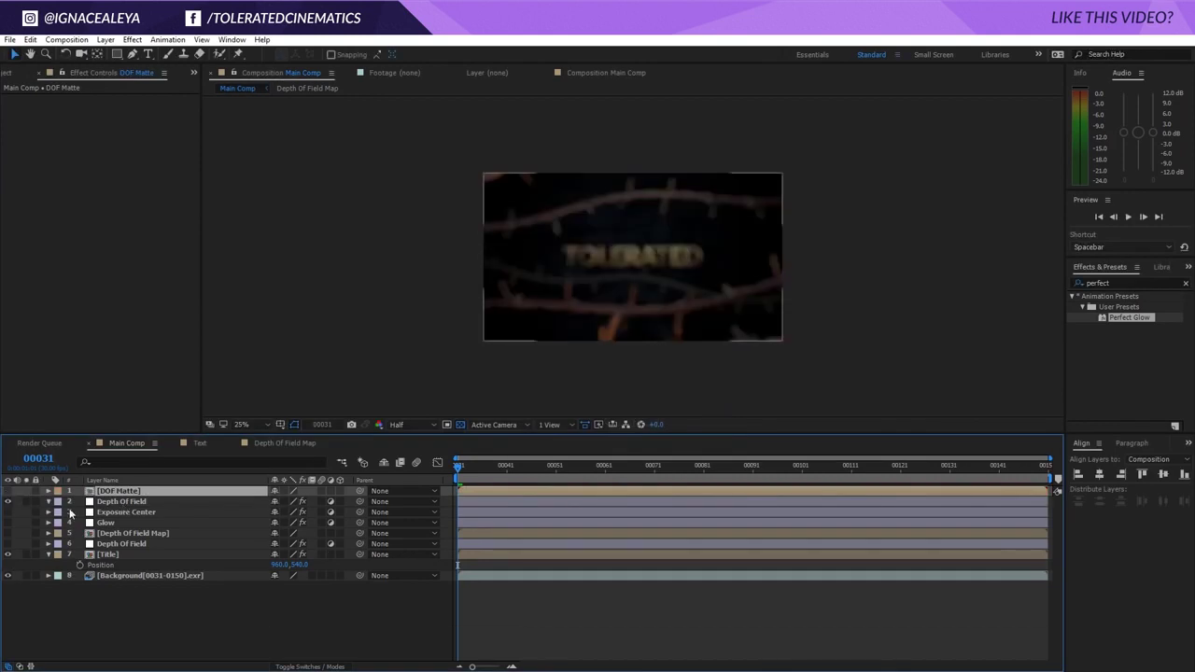
Step: Set Camera Lens Blur's Blur Map layer to DOF Matte and inspect the sharp TOLERATED result
{"action": "left_click", "coordinate": [117, 502]}
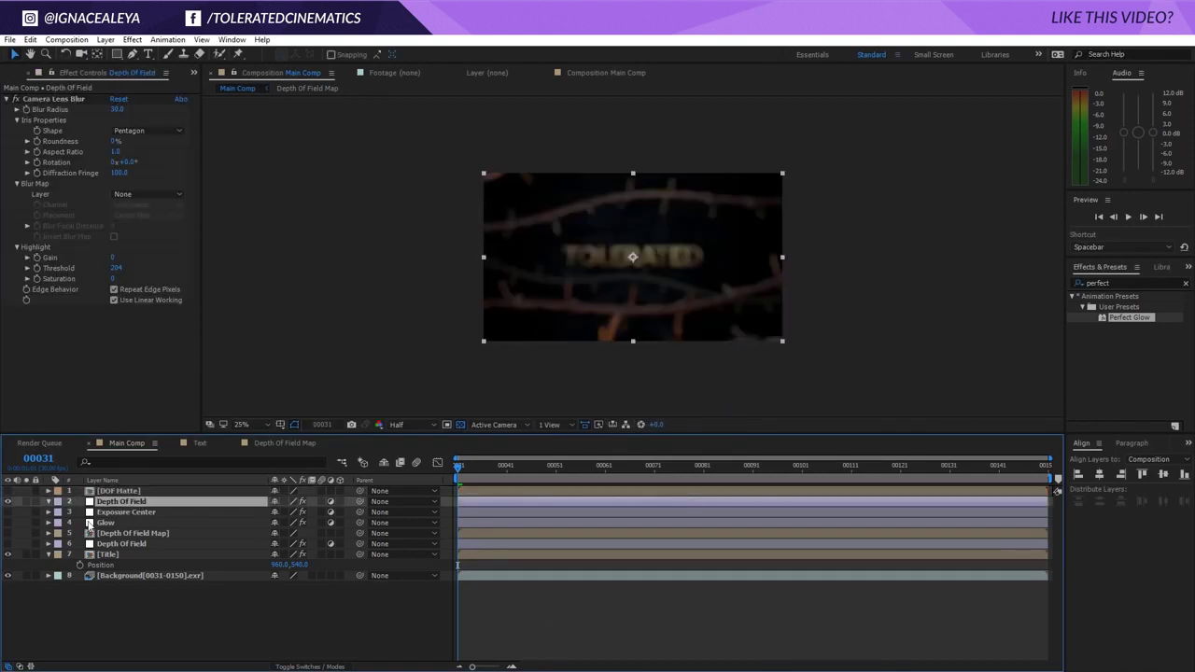
{"action": "left_click", "coordinate": [46, 100]}
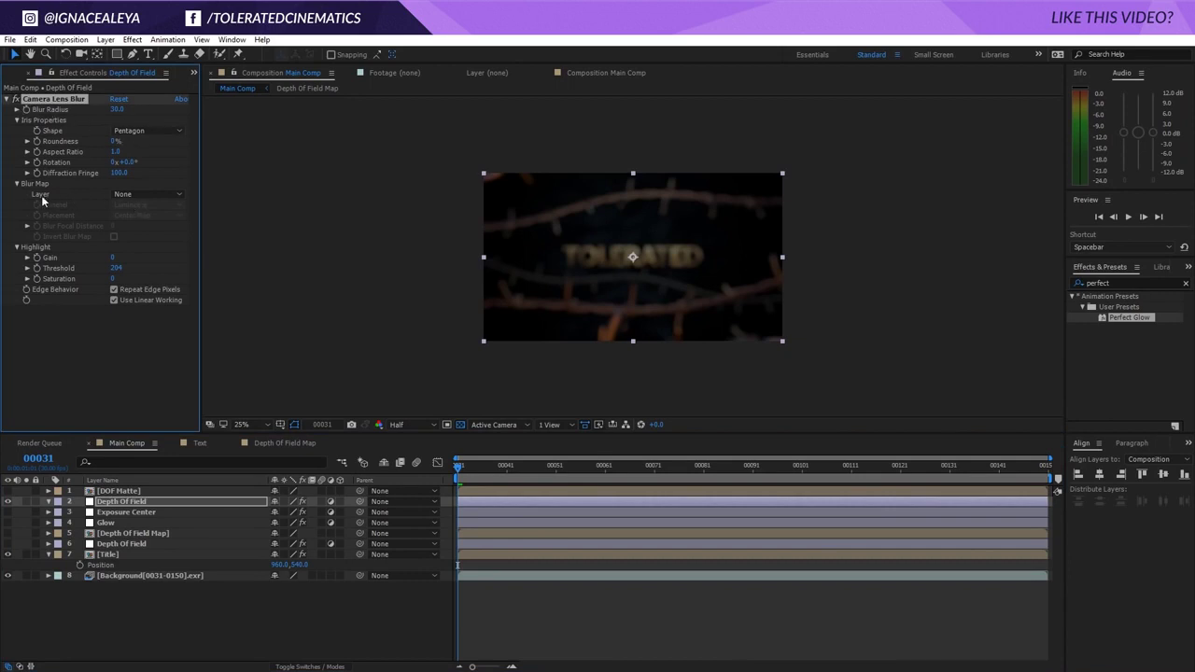
{"action": "left_click", "coordinate": [148, 195]}
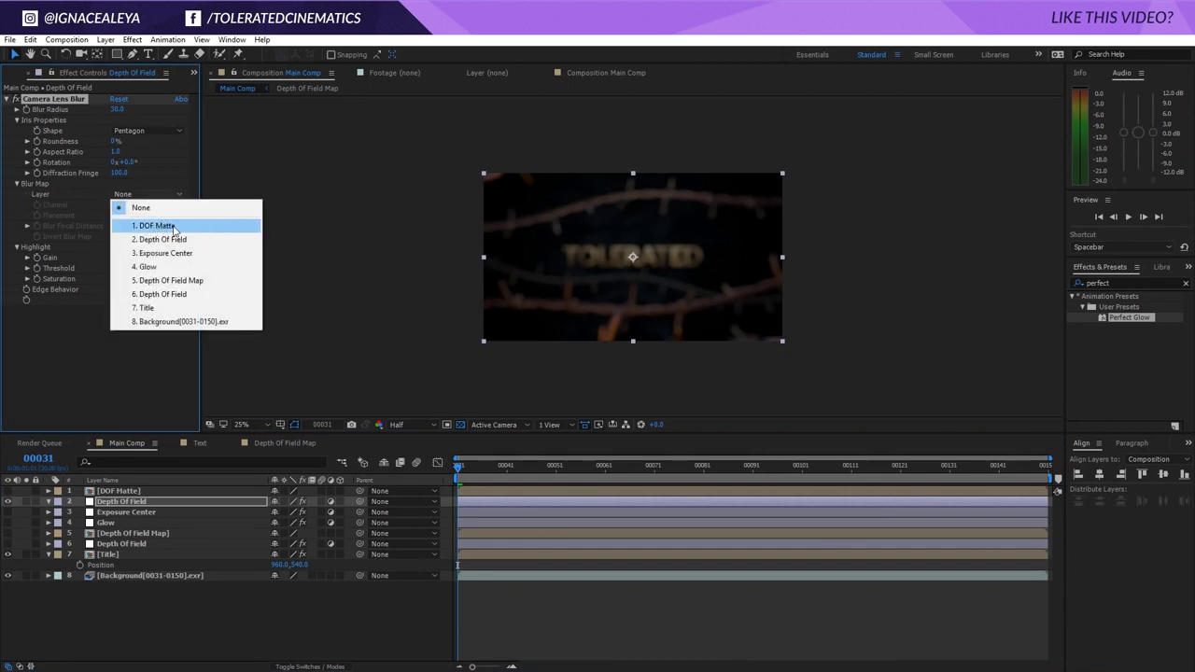
{"action": "left_click", "coordinate": [173, 227]}
{"action": "key", "text": "period"}
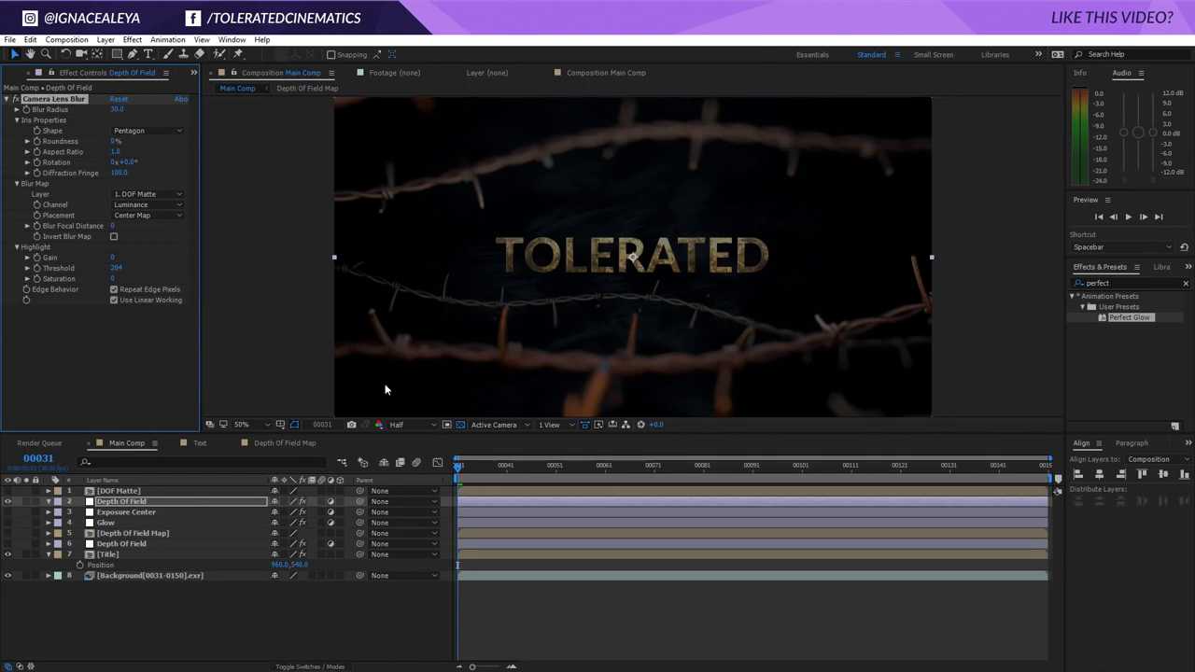
{"action": "left_click", "coordinate": [288, 443]}
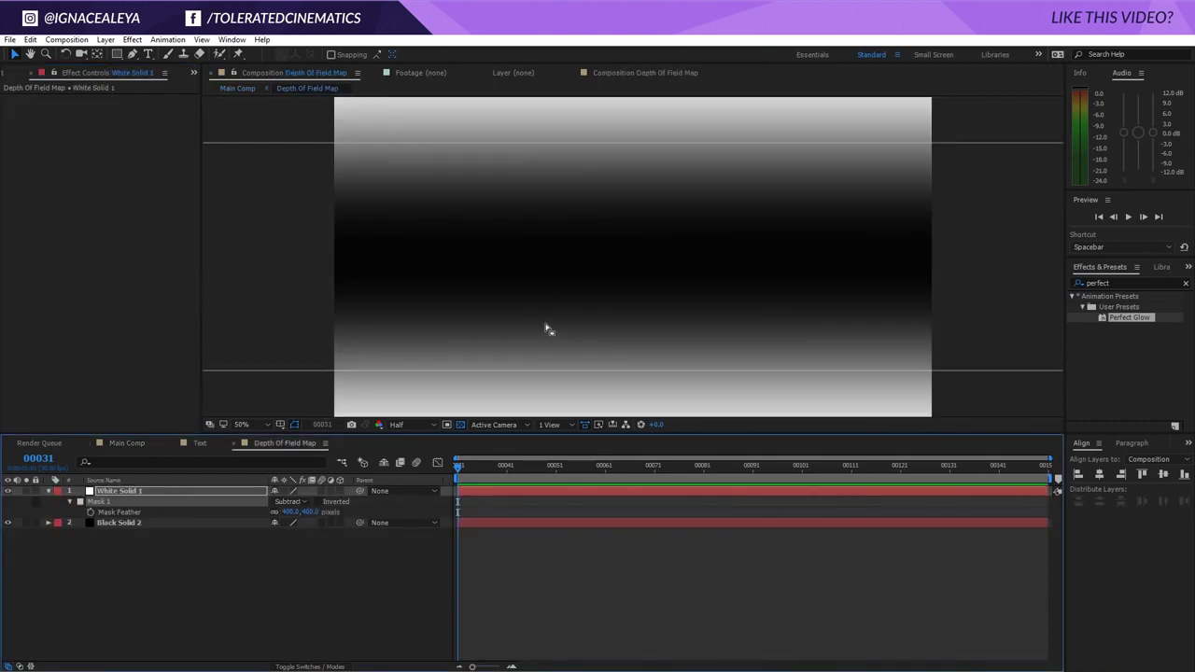
{"action": "left_click", "coordinate": [127, 444]}
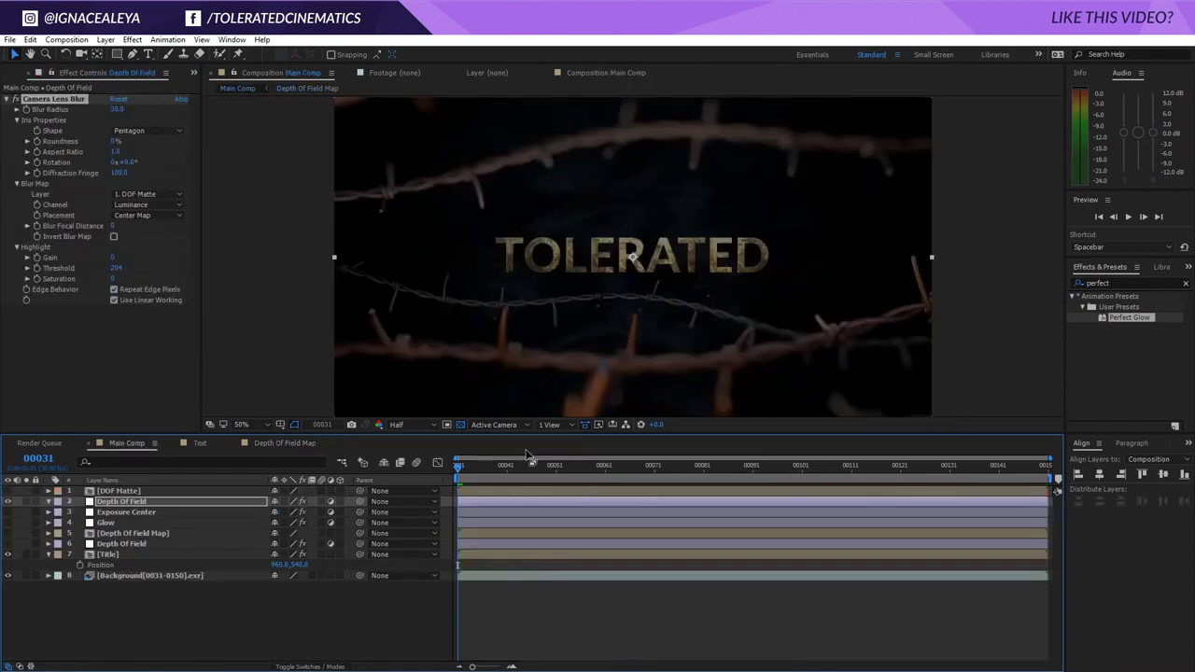
Step: Toggle the Depth Of Field layer on and off to compare, leaving it hidden
{"action": "left_click", "coordinate": [529, 614]}
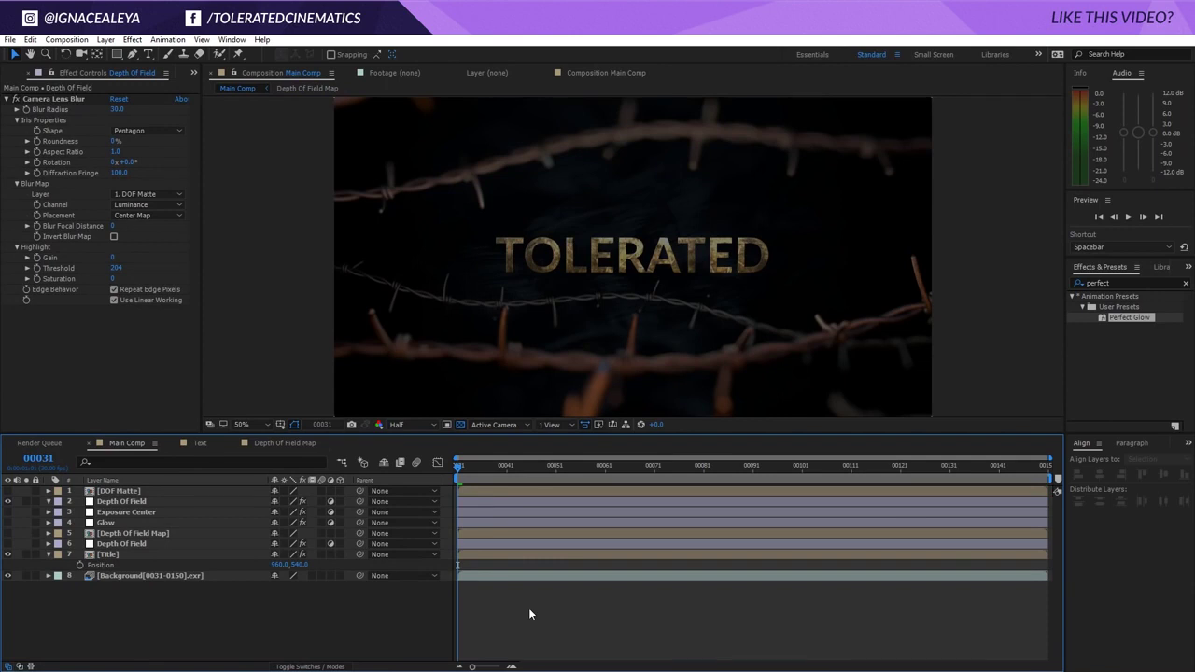
{"action": "left_click", "coordinate": [8, 501]}
{"action": "left_click", "coordinate": [7, 501]}
{"action": "left_click", "coordinate": [8, 501]}
{"action": "left_click", "coordinate": [7, 501]}
{"action": "left_click", "coordinate": [8, 501]}
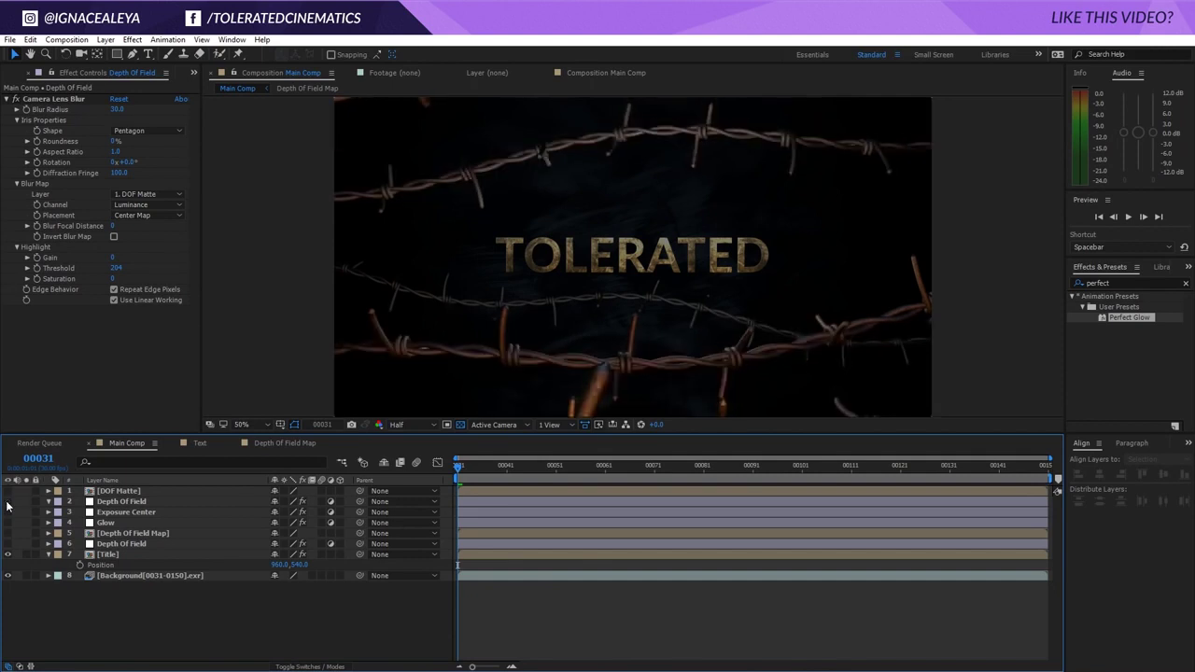